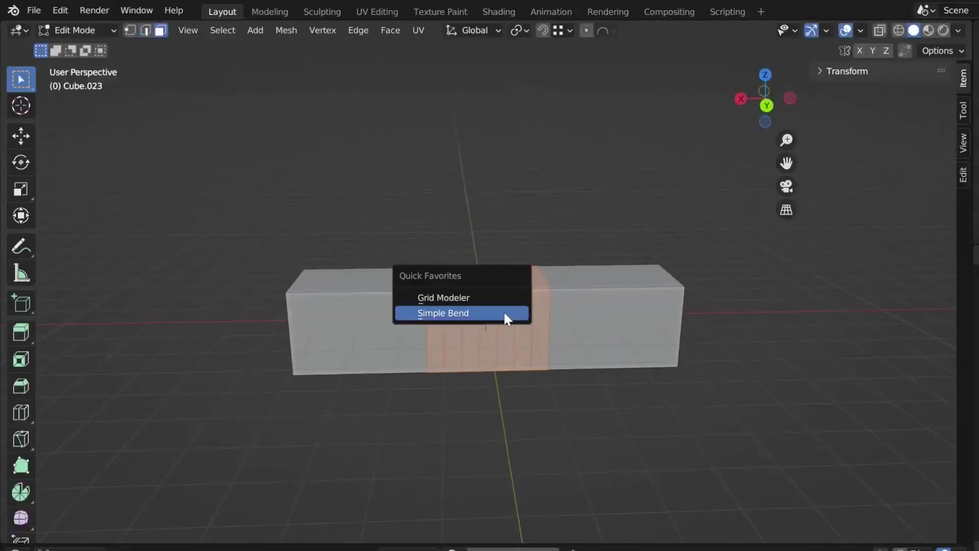
# Step: Bend the middle of the cube with Simple Bend and confirm the bend
pyautogui.click(505, 316)
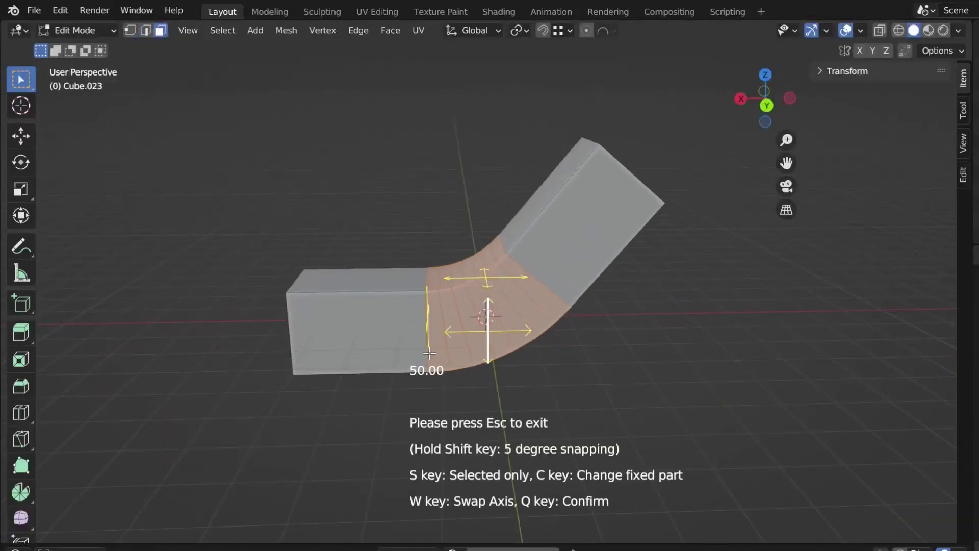
pyautogui.press('q')
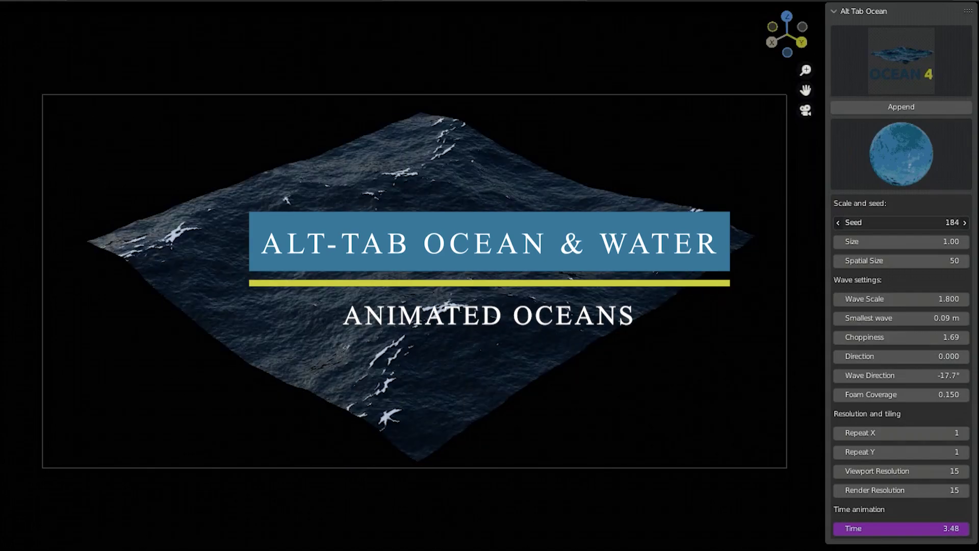
# Step: Change the ocean's seed, enlarge its spatial size, lower wave scale, rotate wave direction and reduce foam
pyautogui.moveTo(908, 223); pyautogui.dragTo(868, 224)
pyautogui.moveTo(870, 261); pyautogui.dragTo(875, 260)
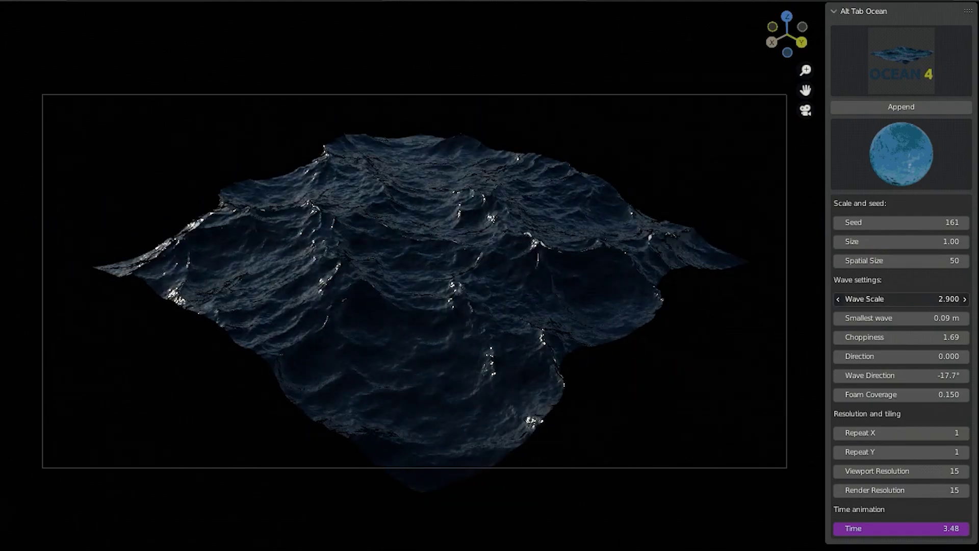
pyautogui.moveTo(874, 299); pyautogui.dragTo(862, 299)
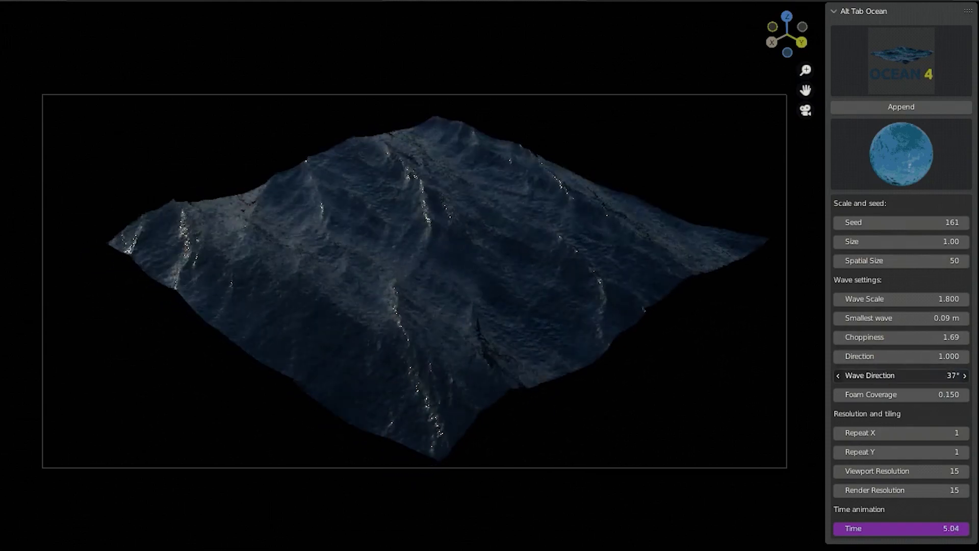
pyautogui.moveTo(877, 376); pyautogui.dragTo(898, 375)
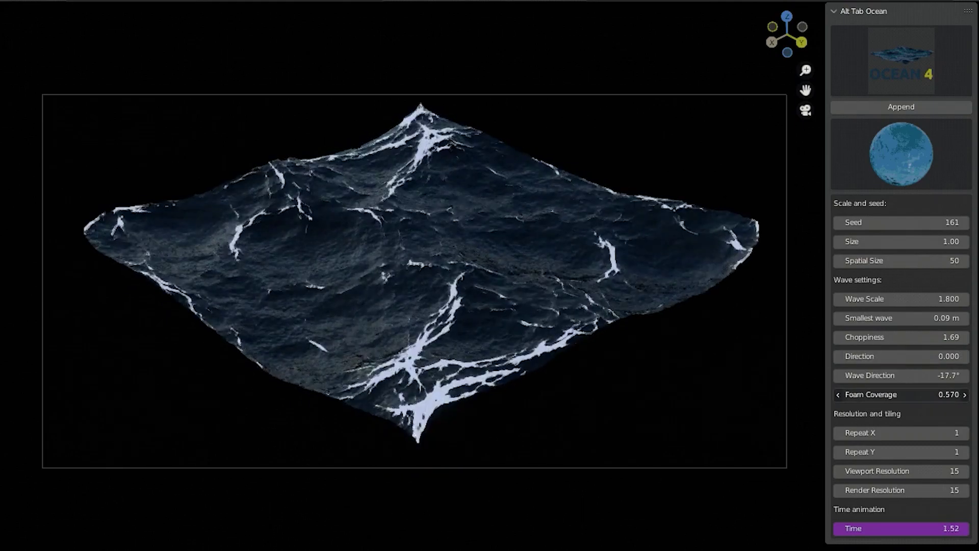
pyautogui.moveTo(901, 395); pyautogui.dragTo(872, 394)
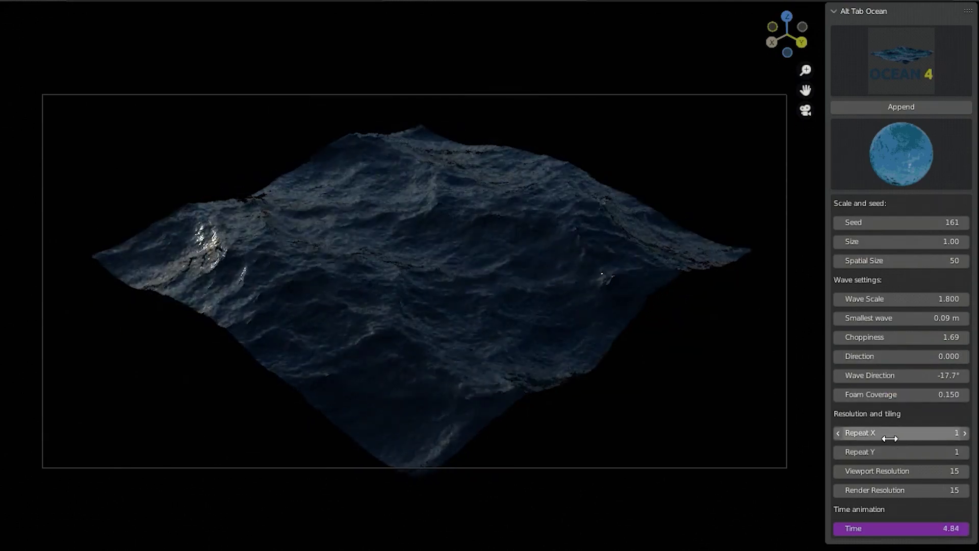
# Step: Show the ocean in Rendered view and try 2×2 tiling before resetting it to 1×1
pyautogui.click(728, 188)
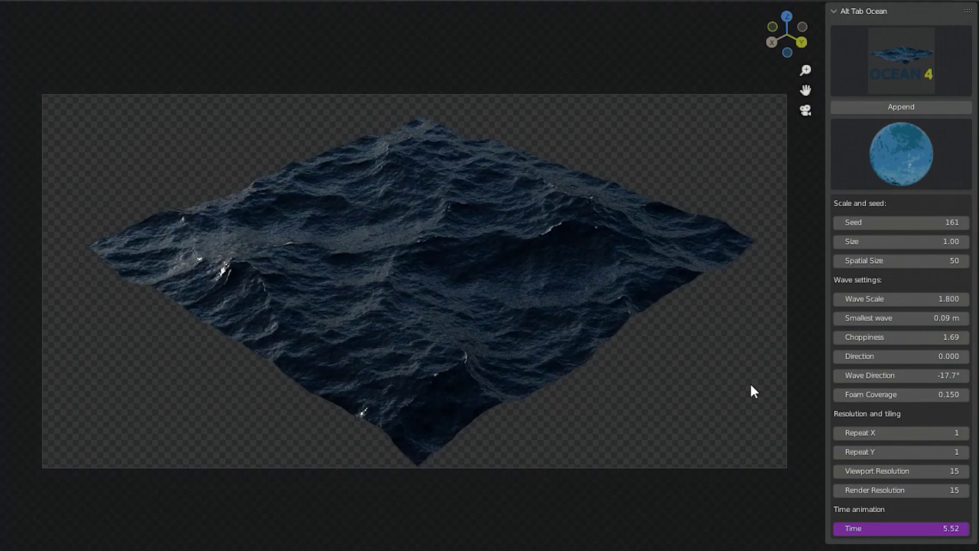
pyautogui.click(962, 432)
pyautogui.click(966, 451)
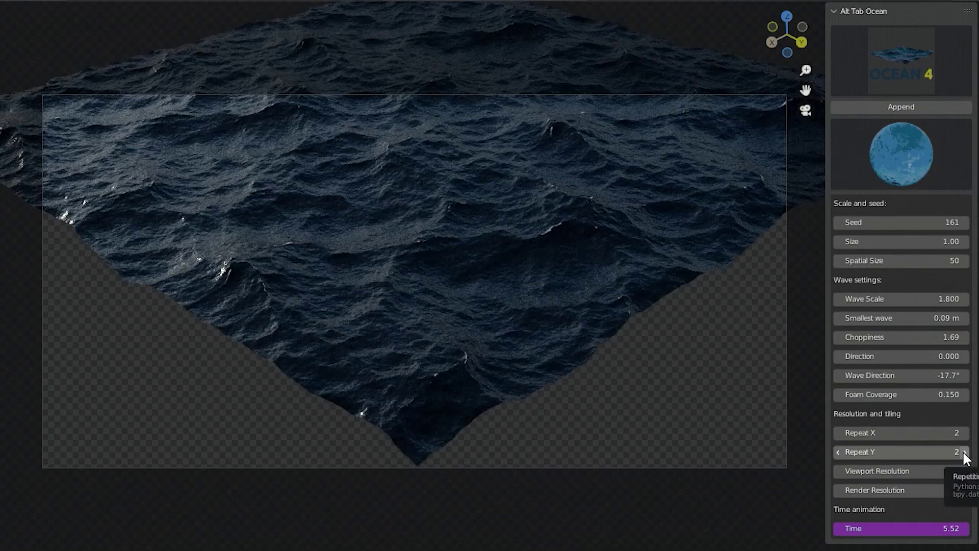
pyautogui.click(838, 438)
pyautogui.click(836, 451)
# Step: Try several water materials from the gallery, ending with Turquoise Water
pyautogui.click(862, 168)
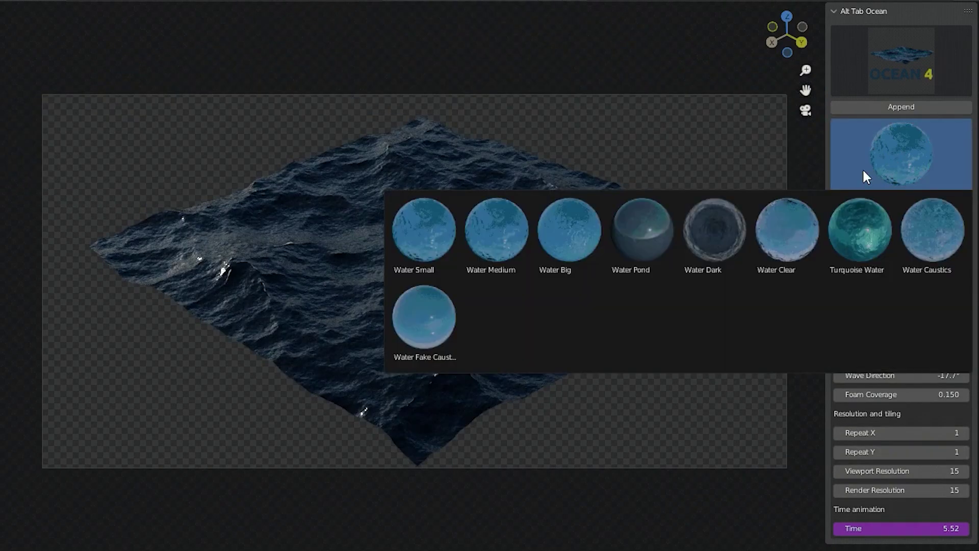
pyautogui.click(786, 282)
pyautogui.click(867, 164)
pyautogui.click(813, 207)
pyautogui.click(874, 167)
pyautogui.click(861, 225)
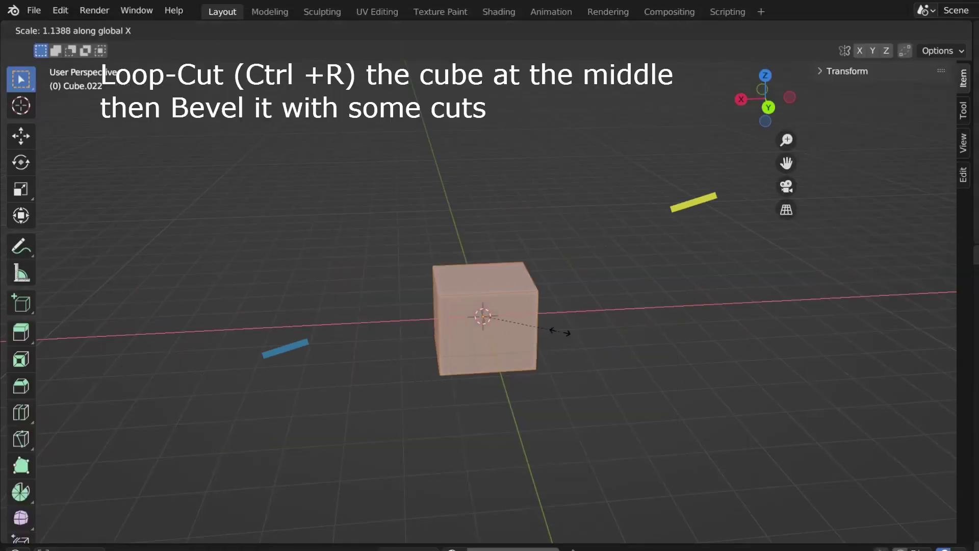
# Step: Confirm the X-stretched bar, then loop-cut its center and bevel the cut into several segments
pyautogui.click(687, 400)
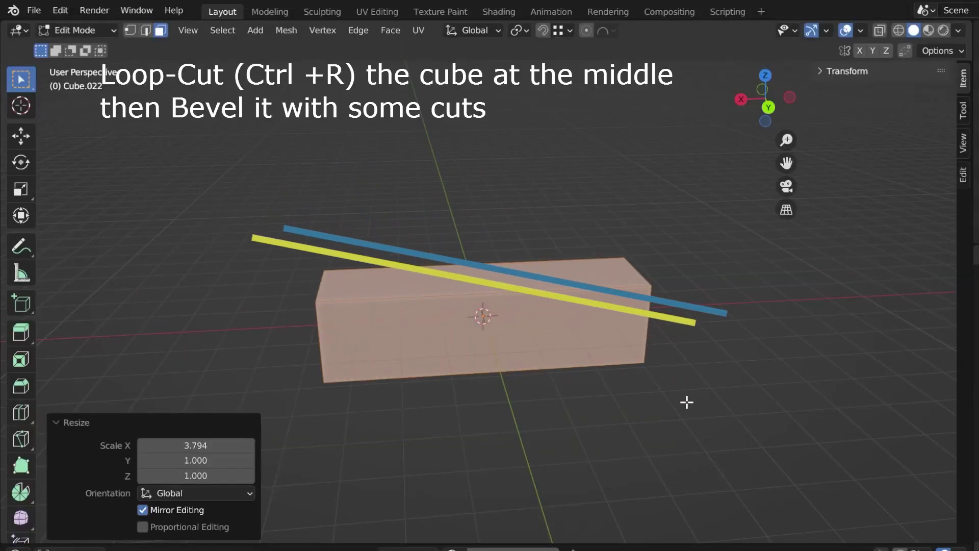
pyautogui.hotkey('ctrl', 'r')
pyautogui.click(483, 301)
pyautogui.click(492, 300)
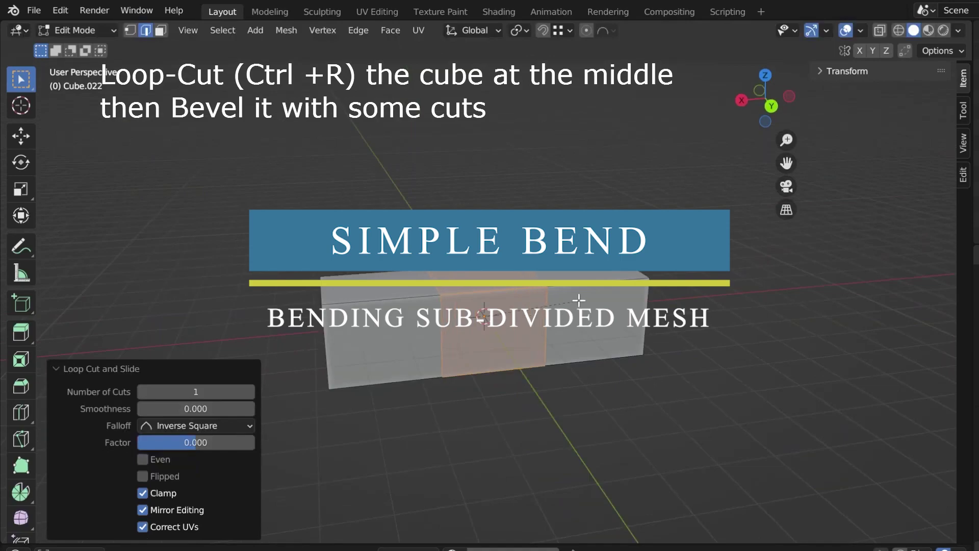
pyautogui.hotkey('ctrl', 'b')
pyautogui.click(584, 305)
# Step: Bend one side of the bar's middle faces by 90 degrees
pyautogui.press('3')
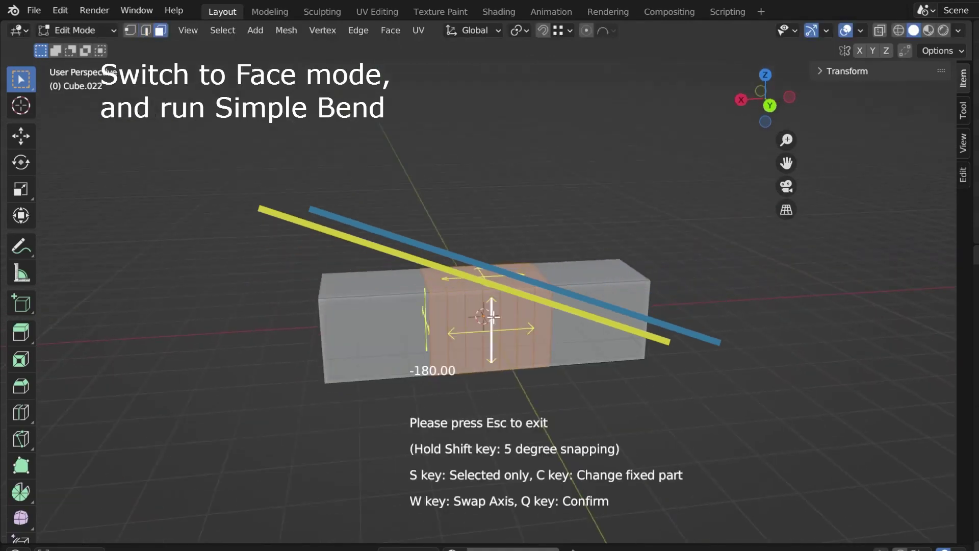
pyautogui.press('c')
pyautogui.moveTo(498, 357); pyautogui.dragTo(544, 293, button='middle')
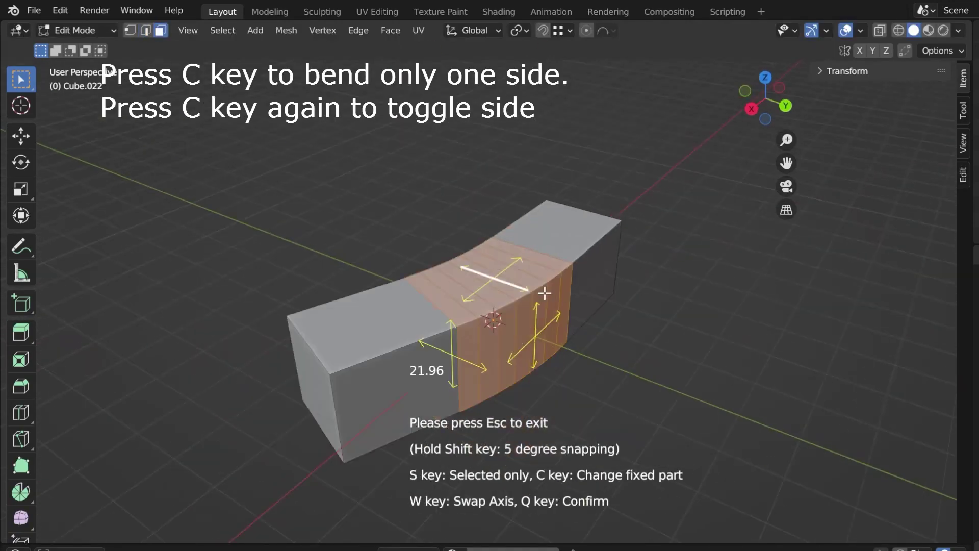
pyautogui.click(503, 400)
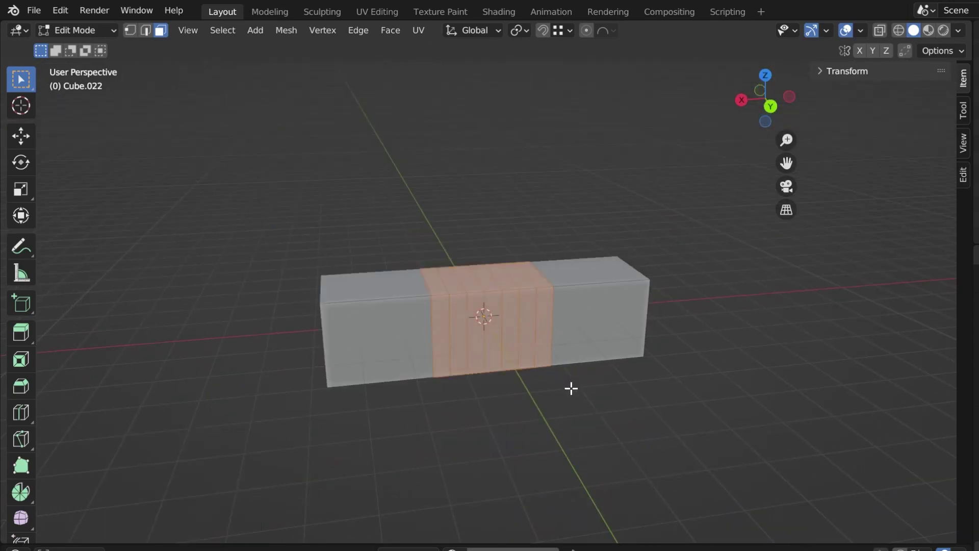
# Step: Select a middle face loop and fold the bar back on itself
pyautogui.moveTo(571, 389); pyautogui.dragTo(601, 371, button='middle')
pyautogui.click(601, 371)
pyautogui.keyDown('alt'); pyautogui.click(489, 289); pyautogui.keyUp('alt')
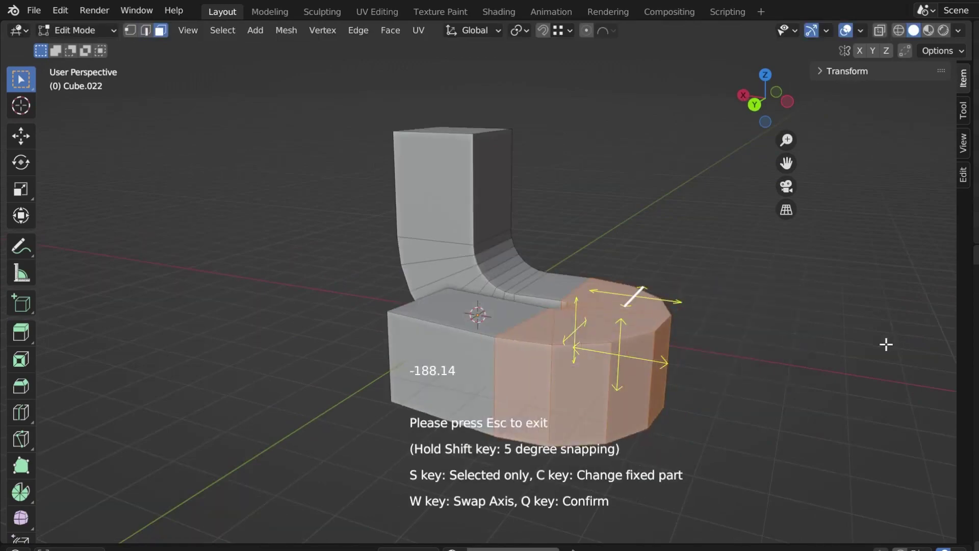
pyautogui.click(641, 332)
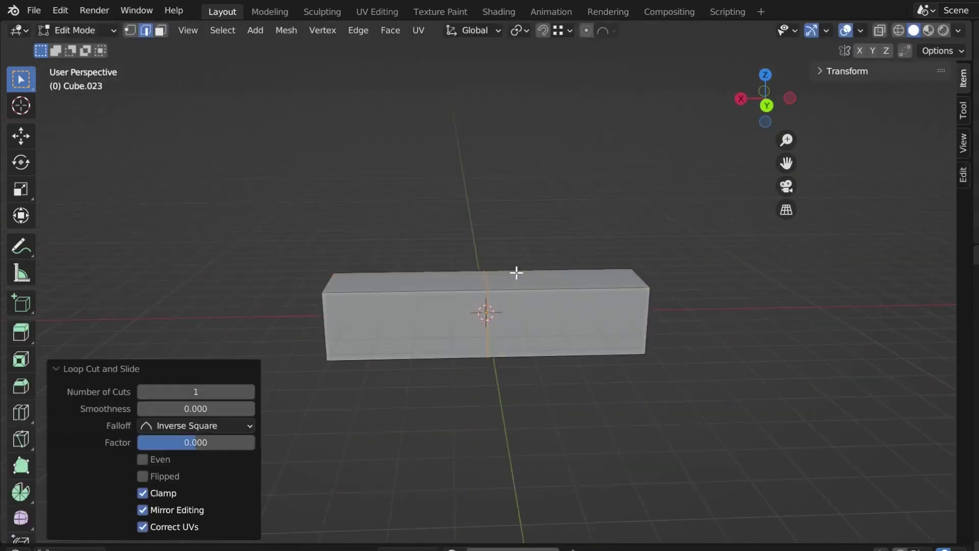
pyautogui.press('3')
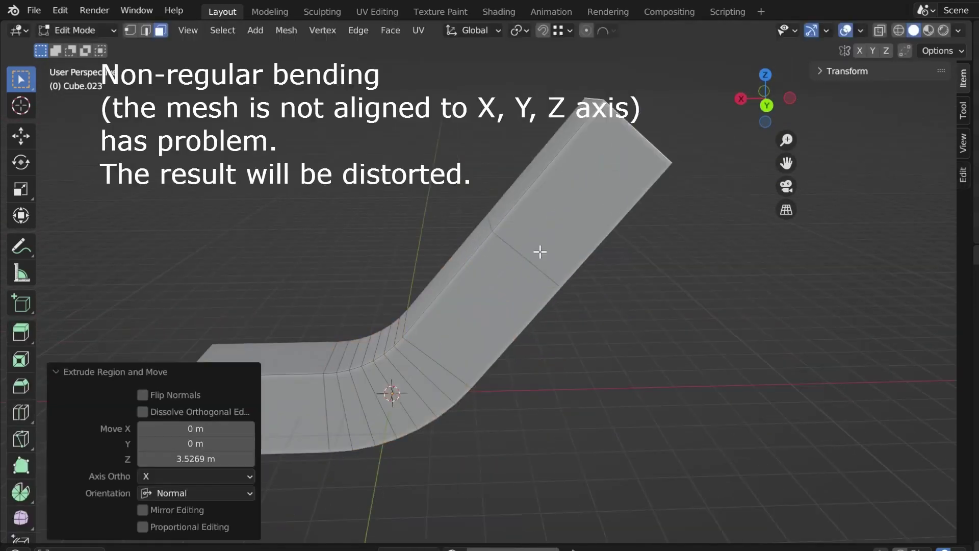
pyautogui.press('q')
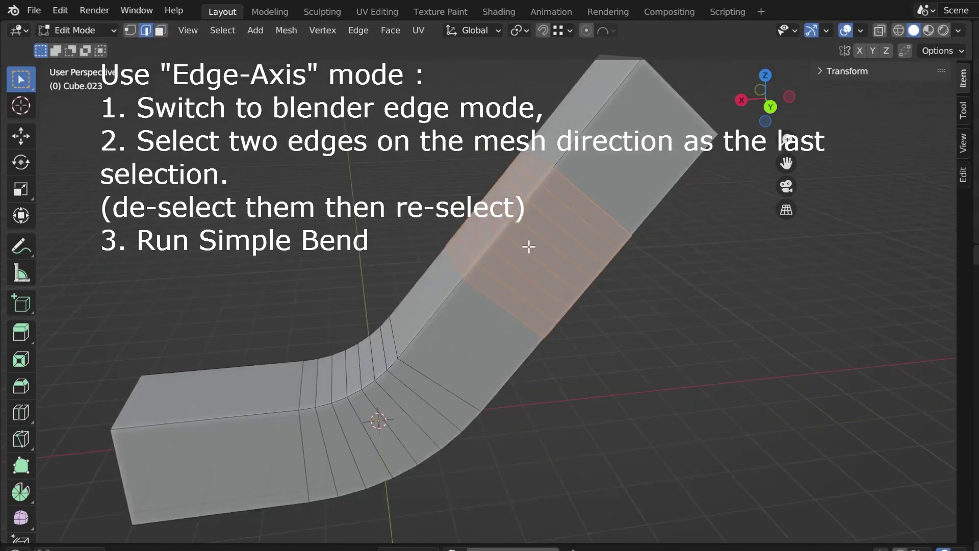
# Step: Pick the bend-direction edge and bend the tube 180 degrees
pyautogui.scroll(5, 504, 308)
pyautogui.scroll(-3, 504, 308)
pyautogui.keyDown('shift'); pyautogui.click(515, 302); pyautogui.keyUp('shift')
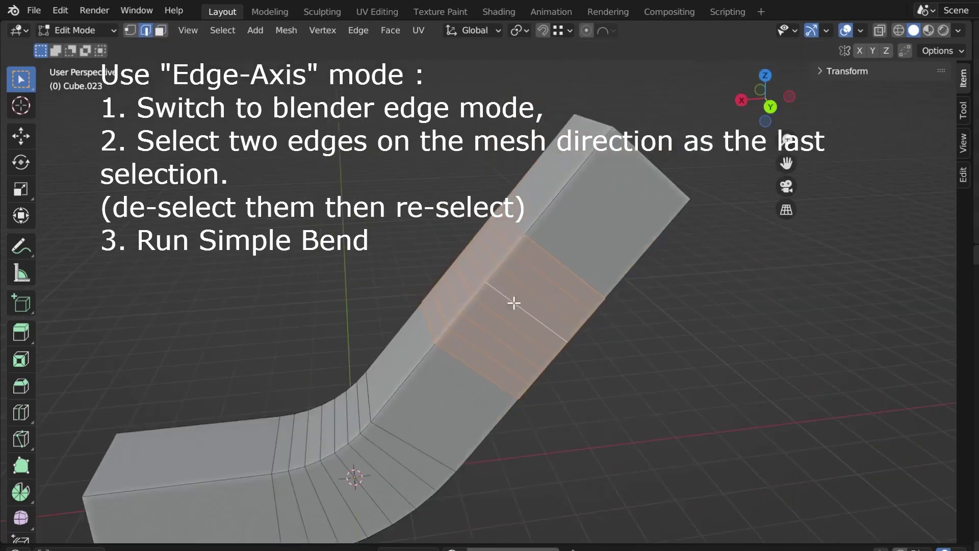
pyautogui.moveTo(755, 306)
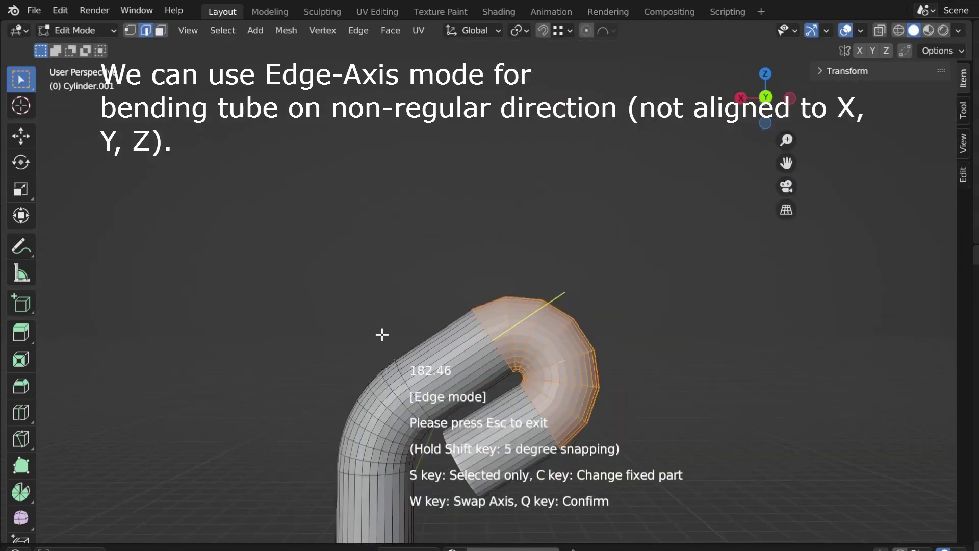
pyautogui.click(418, 341)
# Step: Curve the box's top surface into an arch
pyautogui.moveTo(418, 341); pyautogui.dragTo(481, 332, button='middle')
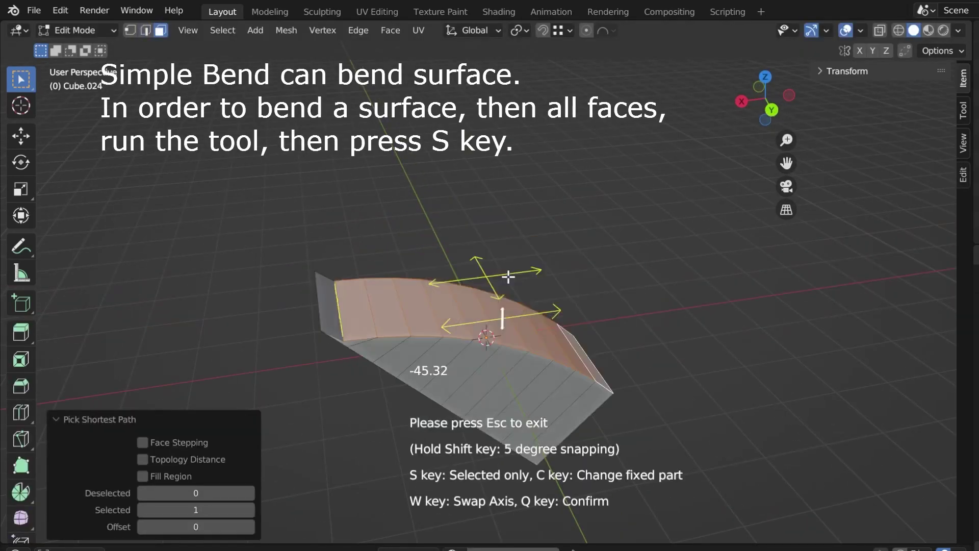
pyautogui.moveTo(506, 309); pyautogui.dragTo(521, 335, button='middle')
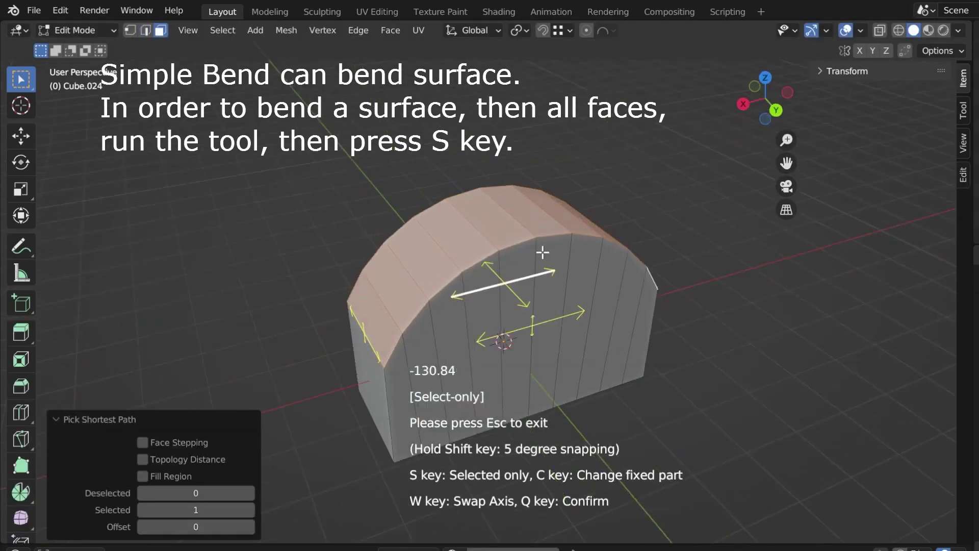
pyautogui.moveTo(542, 251); pyautogui.dragTo(528, 267, button='middle')
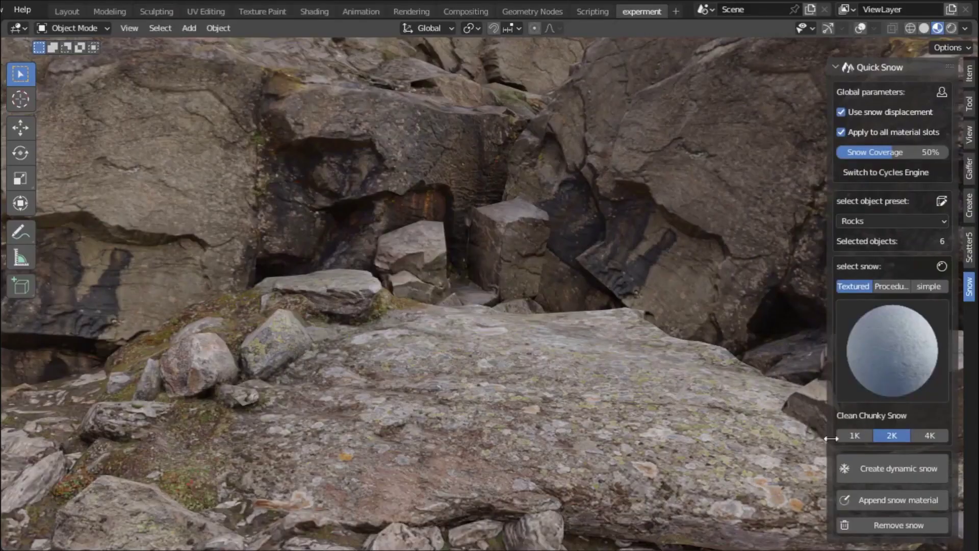
# Step: Add dynamic snow to the rocks, enable the log's snow displacement, and apply Rocky Ground Snow
pyautogui.click(855, 464)
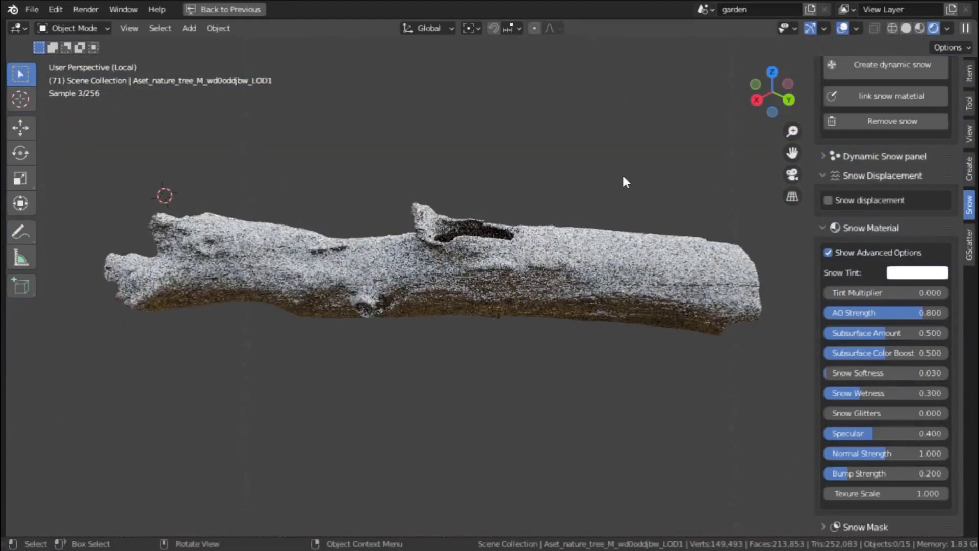
pyautogui.click(828, 200)
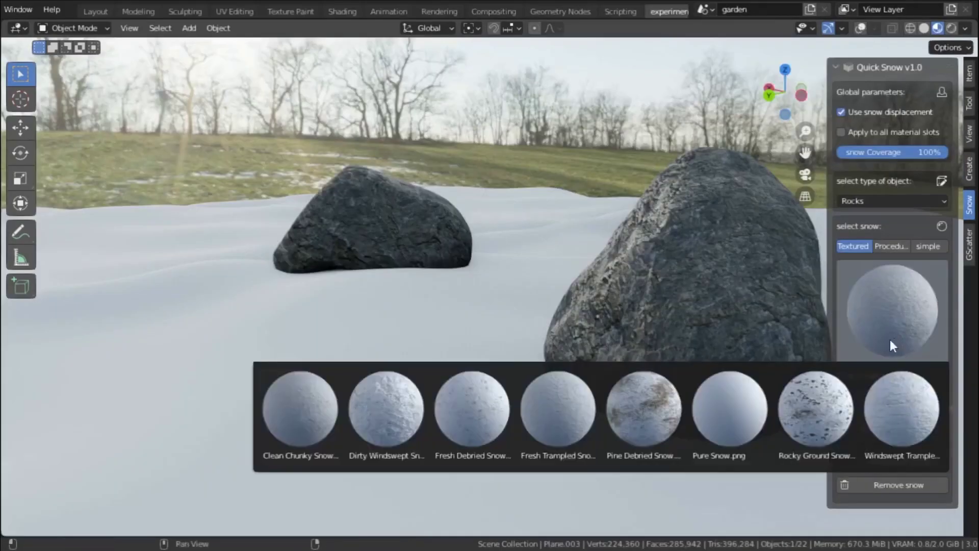
pyautogui.click(819, 403)
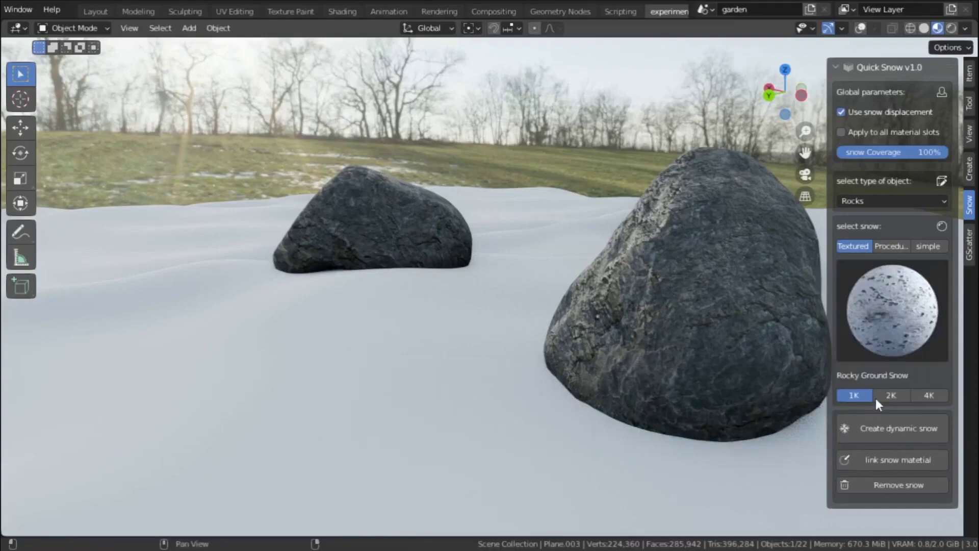
pyautogui.click(874, 431)
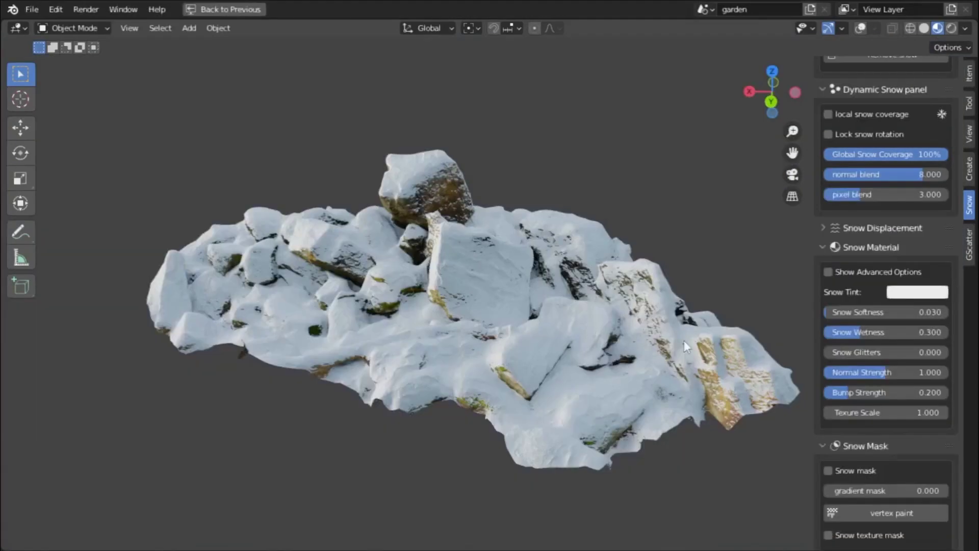
# Step: Change the Snow Tint colour and inspect the snowy rock pile and axe
pyautogui.click(918, 292)
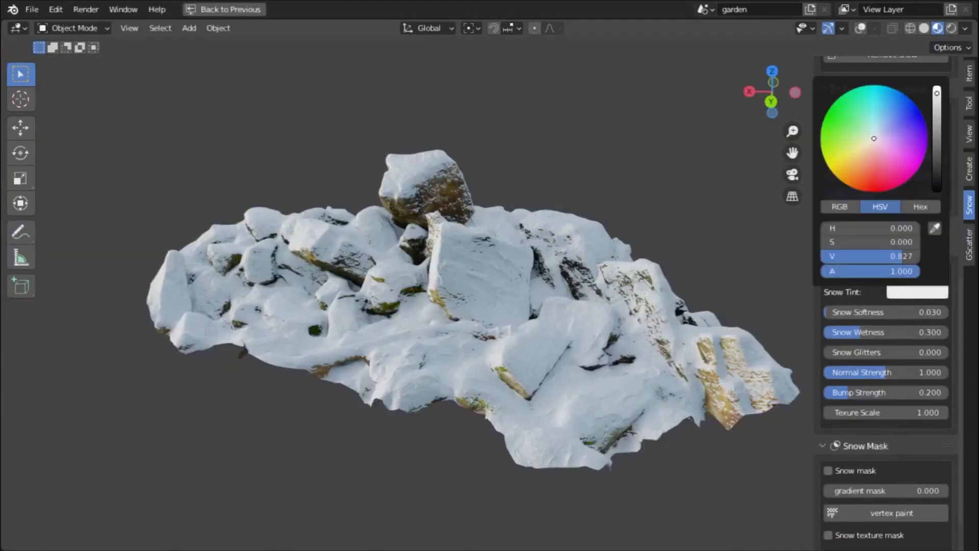
pyautogui.click(927, 151)
pyautogui.moveTo(475, 286); pyautogui.dragTo(412, 272, button='middle')
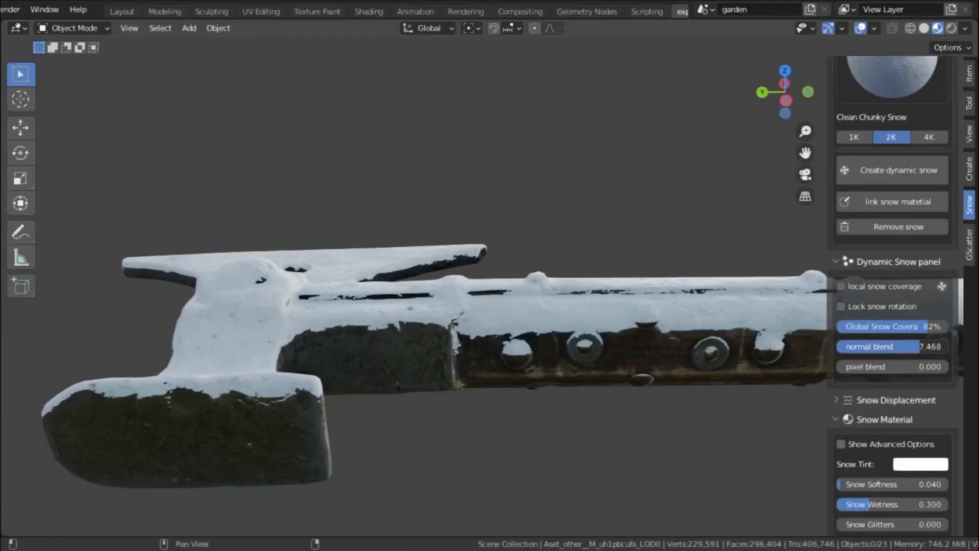
pyautogui.moveTo(510, 352); pyautogui.dragTo(422, 286, button='middle')
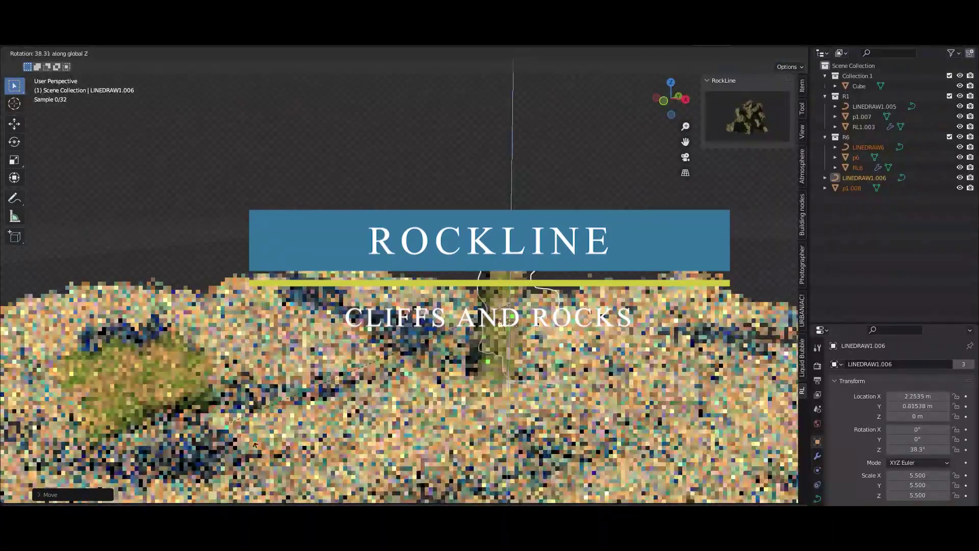
# Step: Choose rock styles, place a new rock line and rotate it around Z
pyautogui.click(748, 105)
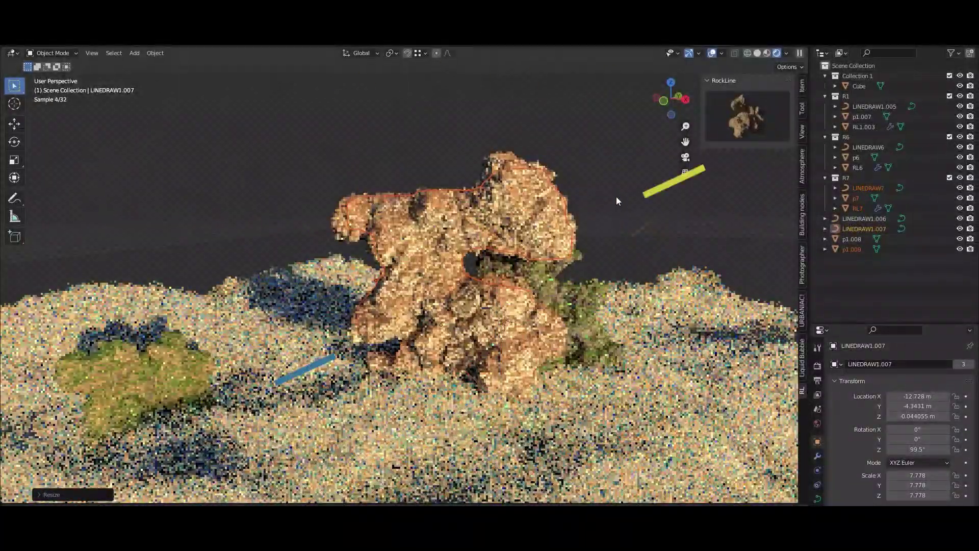
pyautogui.click(743, 122)
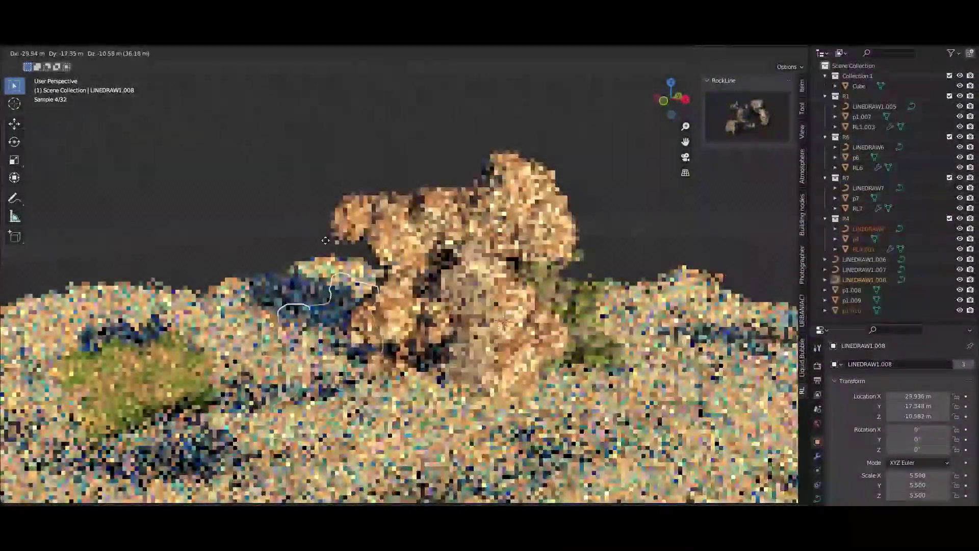
pyautogui.click(323, 213)
pyautogui.press('s')
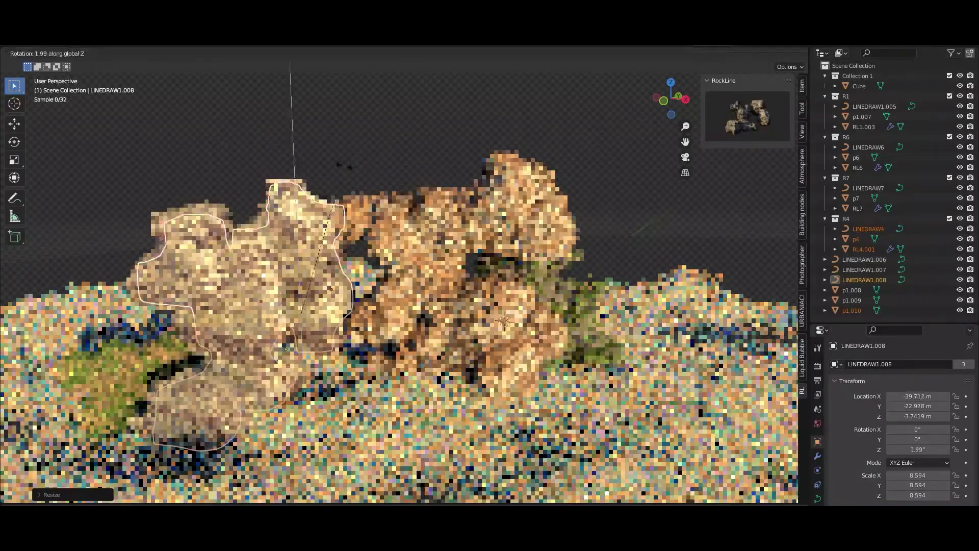
pyautogui.click(454, 133)
# Step: Reshape the RL7 rock by lowering its Random value and reposition it
pyautogui.click(449, 202)
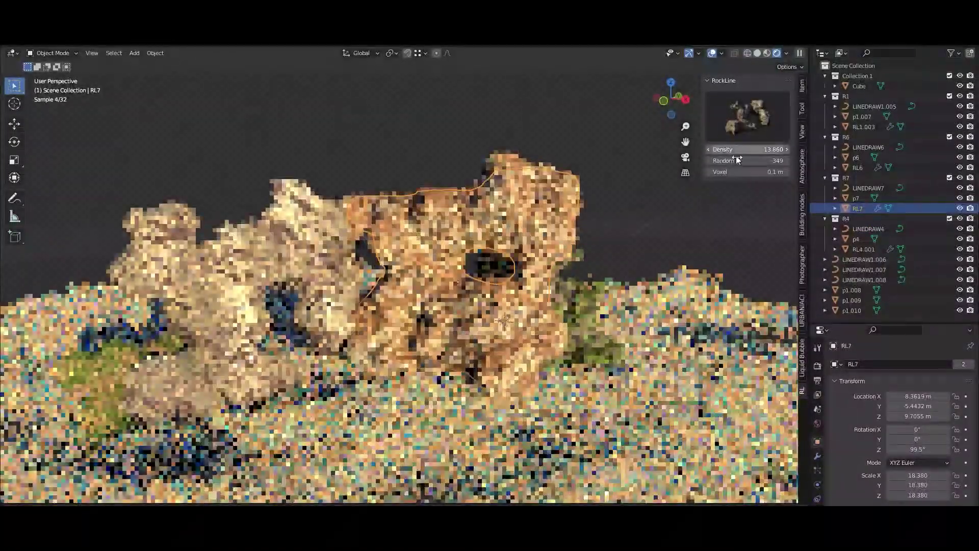
pyautogui.moveTo(738, 160); pyautogui.dragTo(711, 161)
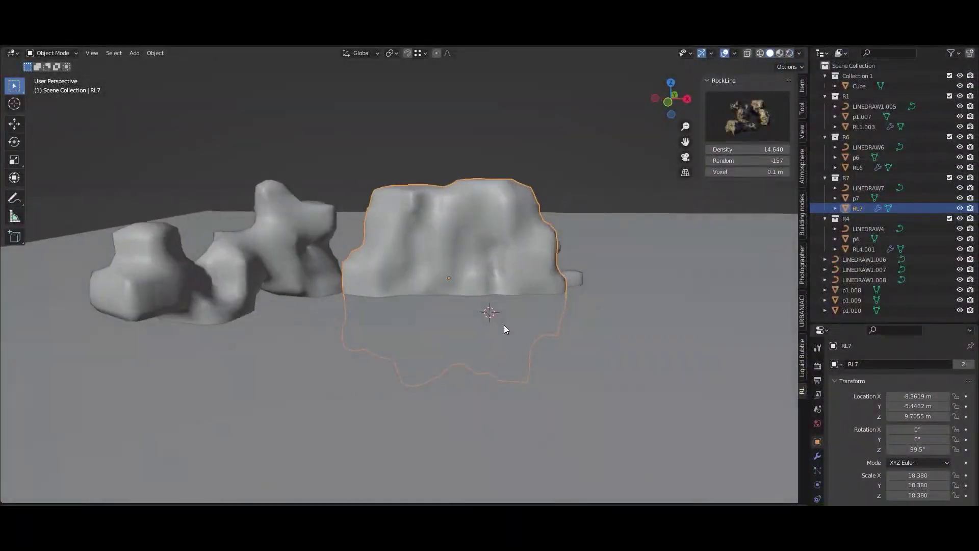
pyautogui.click(445, 136)
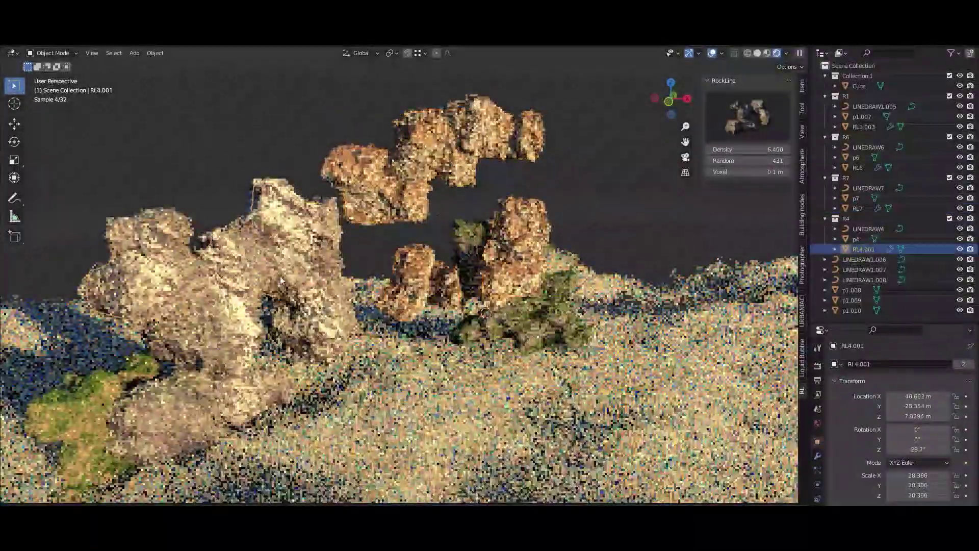
# Step: Draw two strokes to generate a rock arch
pyautogui.click(173, 240)
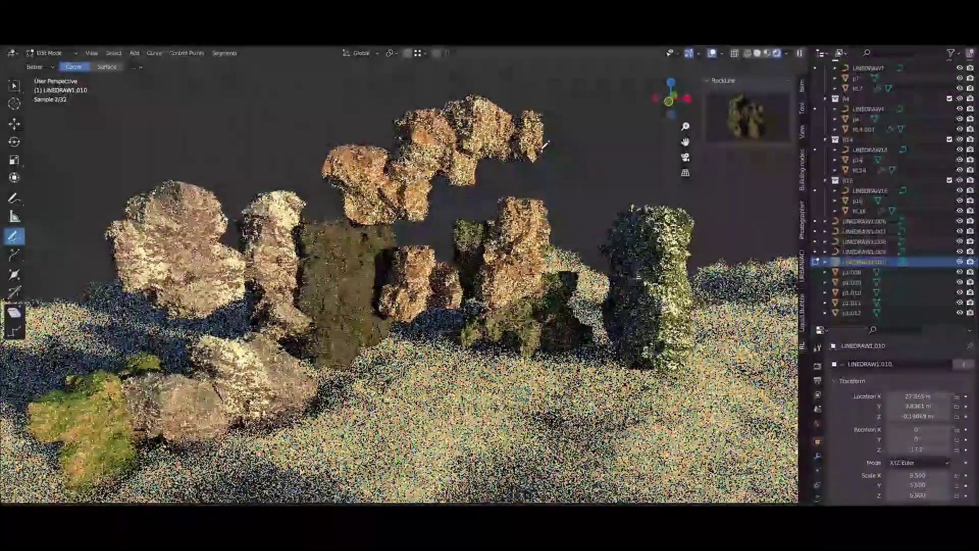
pyautogui.moveTo(651, 191); pyautogui.dragTo(536, 120)
pyautogui.moveTo(173, 176); pyautogui.dragTo(405, 148)
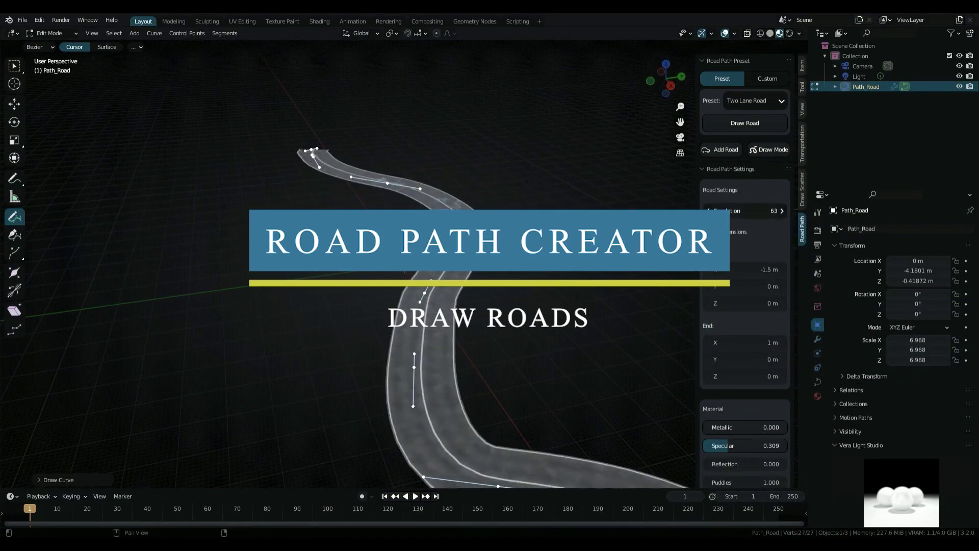
# Step: Set road Displacement and Bump to 0.750, lower Reflection, and change Scale Puddles X
pyautogui.moveTo(666, 79); pyautogui.dragTo(661, 84)
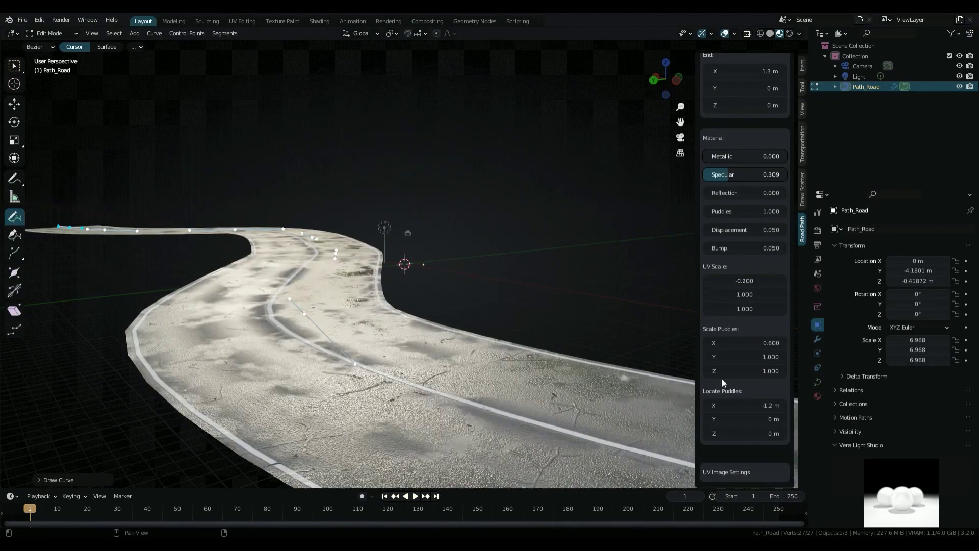
pyautogui.moveTo(738, 236); pyautogui.dragTo(776, 236)
pyautogui.hotkey('ctrl', 'c')
pyautogui.hotkey('ctrl', 'v')
pyautogui.moveTo(745, 193)
pyautogui.mouseDown()
pyautogui.moveTo(735, 193)
pyautogui.moveTo(737, 156)
pyautogui.moveTo(752, 156)
pyautogui.mouseUp()
pyautogui.moveTo(740, 343)
pyautogui.mouseDown()
pyautogui.moveTo(755, 343)
pyautogui.moveTo(729, 342)
pyautogui.moveTo(740, 343)
pyautogui.mouseUp()
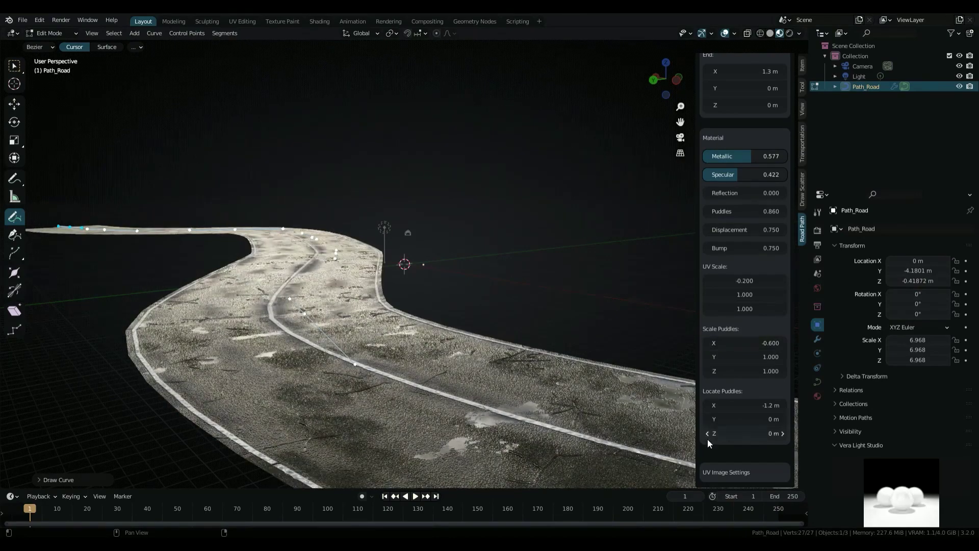
# Step: Switch the road to Custom textures and inspect the rocky puddle terrain
pyautogui.moveTo(669, 94); pyautogui.dragTo(649, 125)
pyautogui.scroll(10, 764, 116)
pyautogui.click(770, 82)
pyautogui.moveTo(613, 89); pyautogui.dragTo(612, 76)
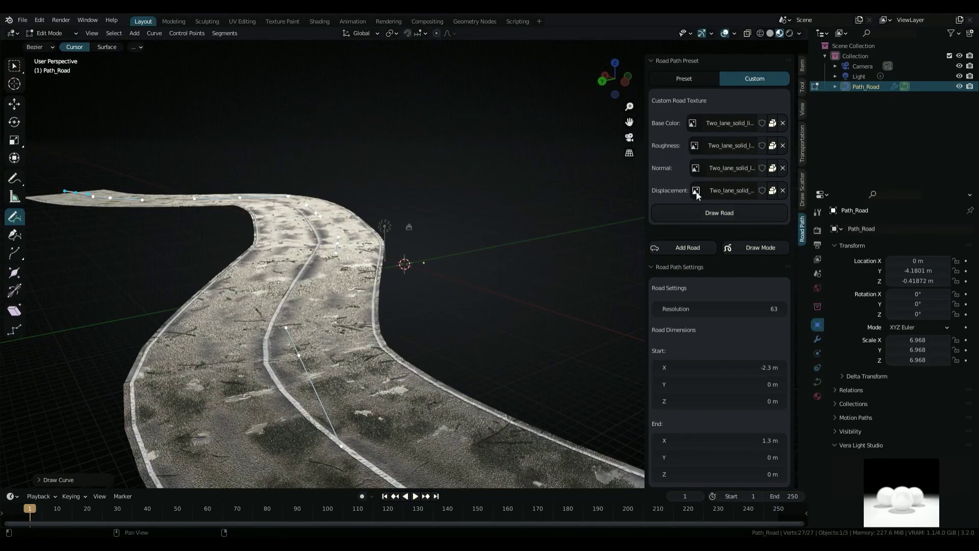
pyautogui.scroll(-15, 704, 317)
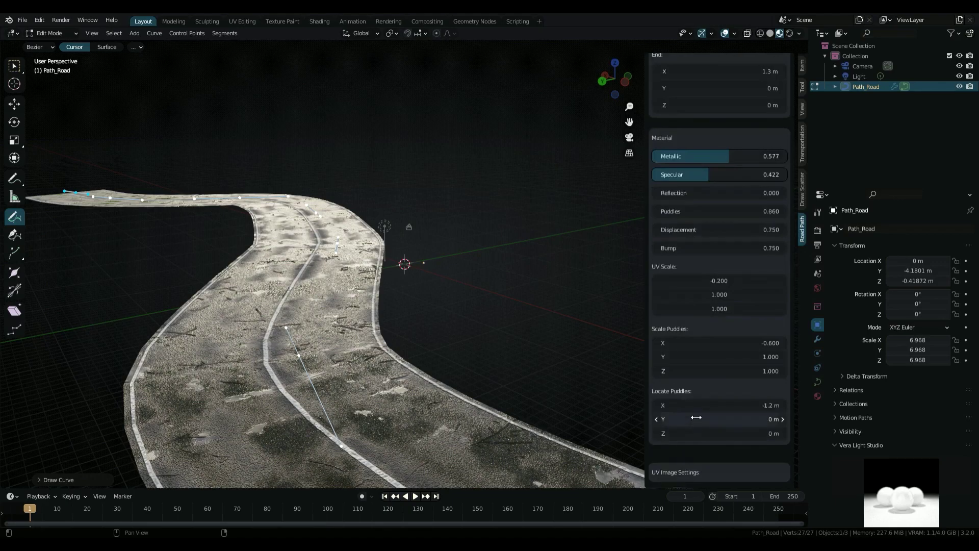
pyautogui.scroll(12, 727, 277)
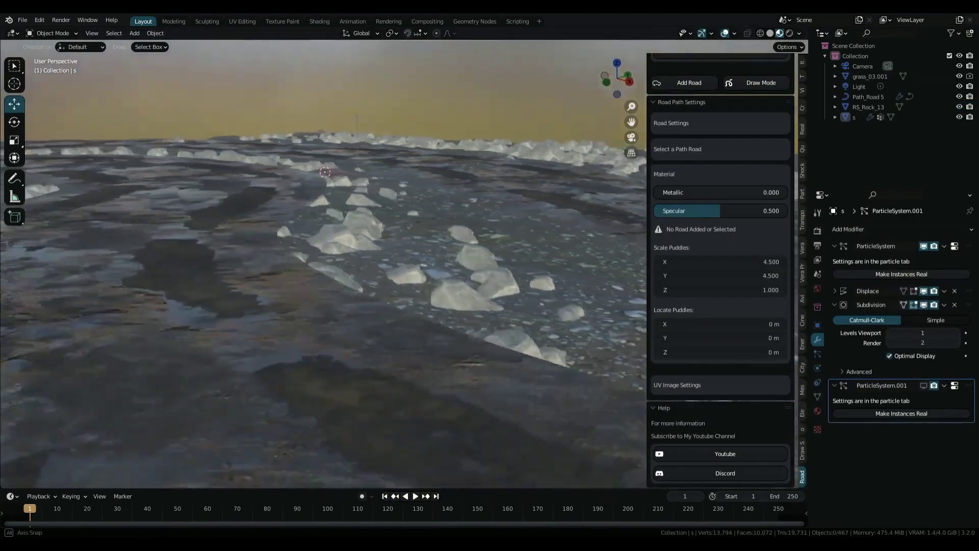
pyautogui.moveTo(617, 82); pyautogui.dragTo(545, 121)
pyautogui.moveTo(627, 130); pyautogui.dragTo(628, 171)
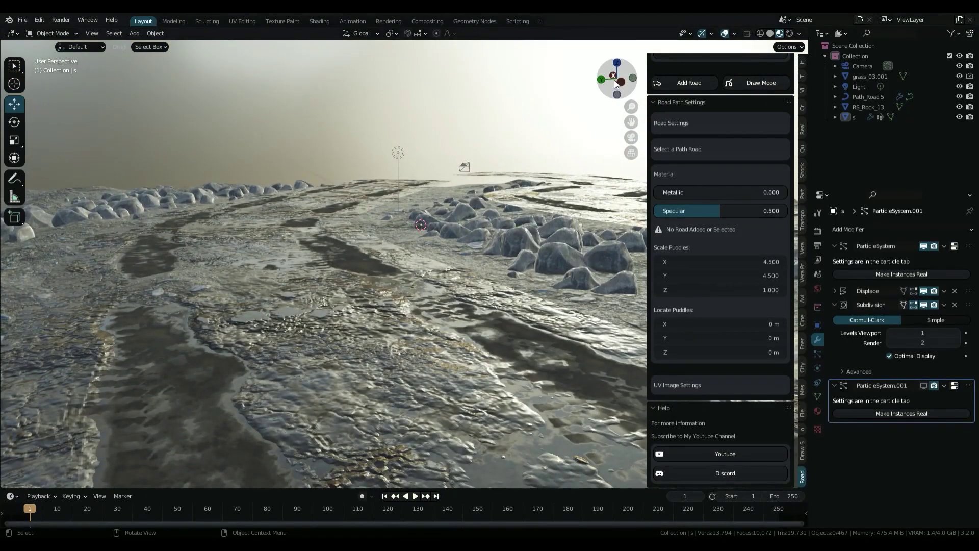
pyautogui.moveTo(617, 83); pyautogui.dragTo(623, 85)
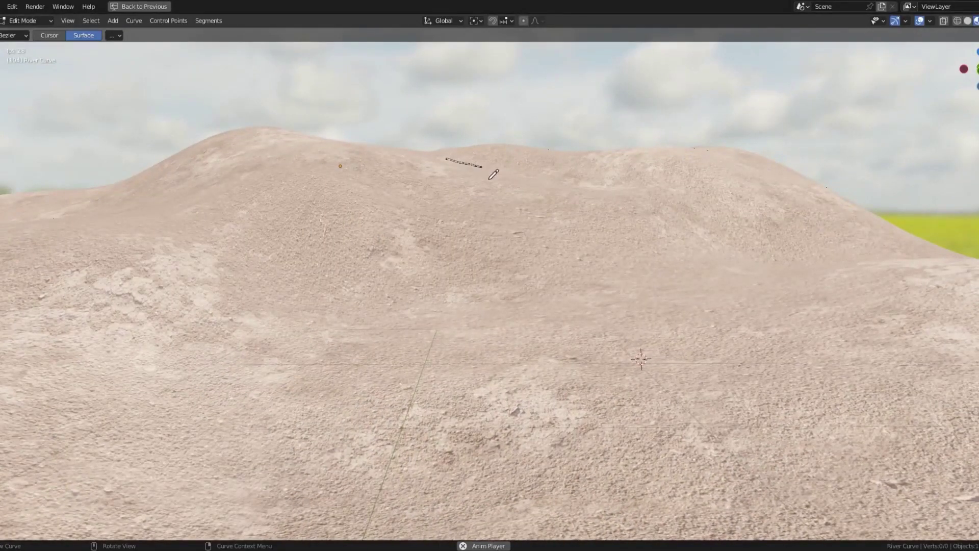
# Step: Draw a river curve across the hill, then move its points horizontally and change its width
pyautogui.moveTo(638, 461); pyautogui.dragTo(638, 460)
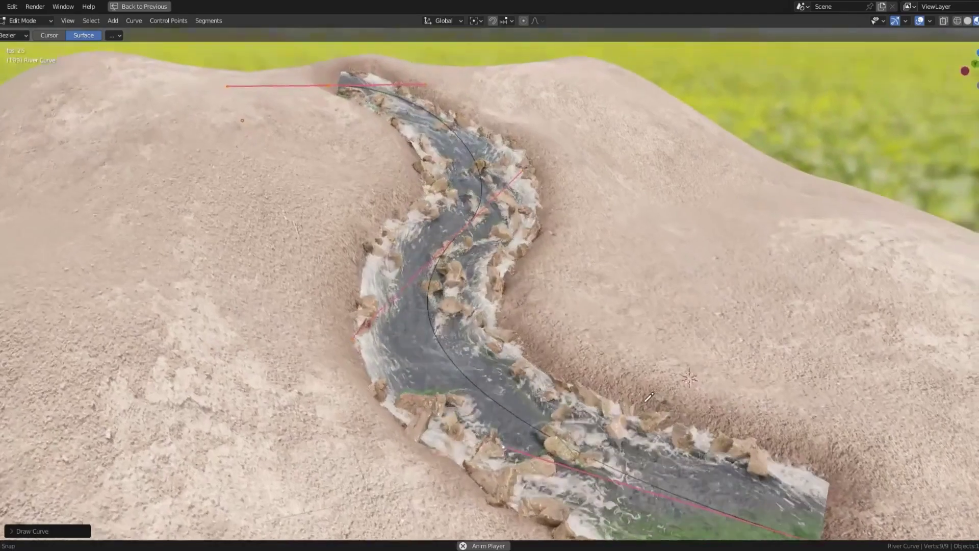
pyautogui.press('g')
pyautogui.hotkey('shift', 'z')
pyautogui.hotkey('shift', 'z')
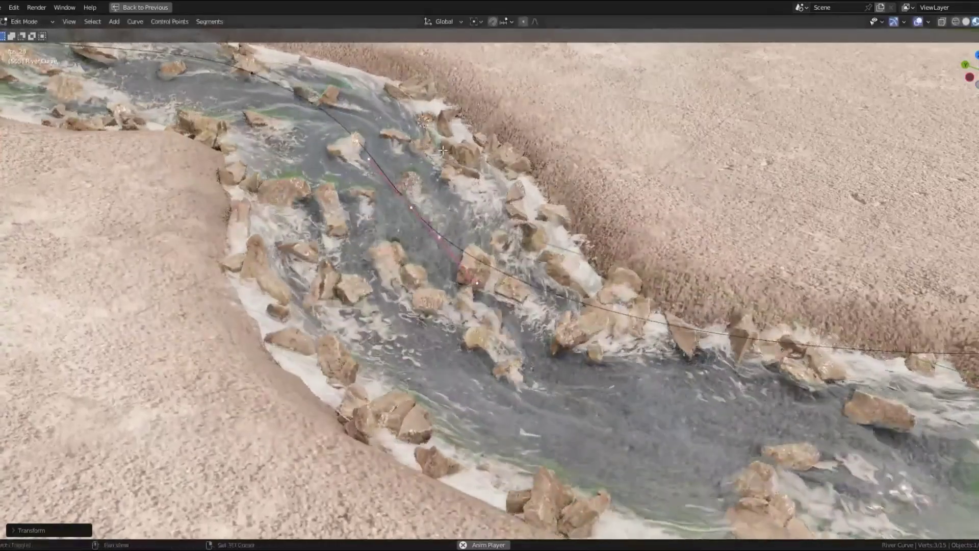
pyautogui.moveTo(443, 150); pyautogui.dragTo(595, 249, button='middle')
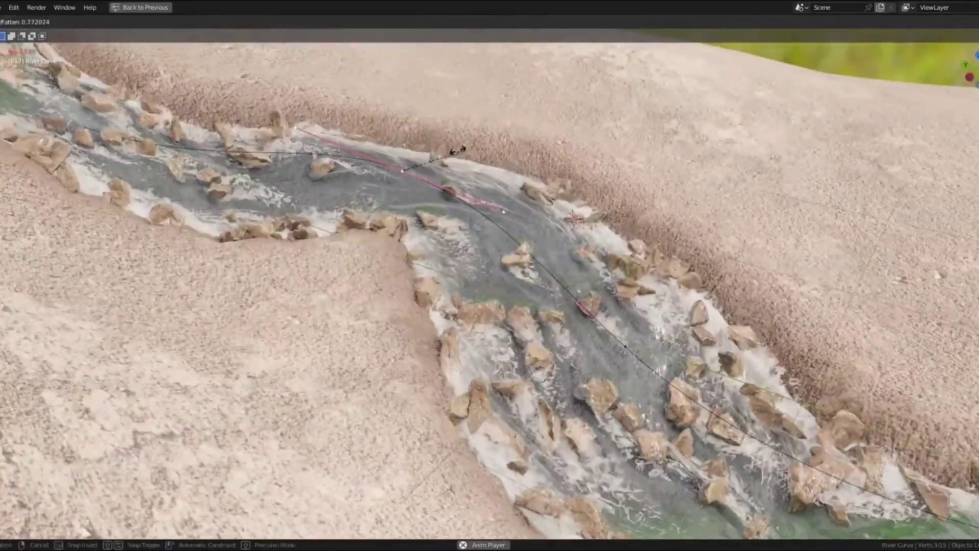
pyautogui.click(478, 144)
pyautogui.moveTo(478, 145); pyautogui.dragTo(538, 232, button='middle')
pyautogui.press('g')
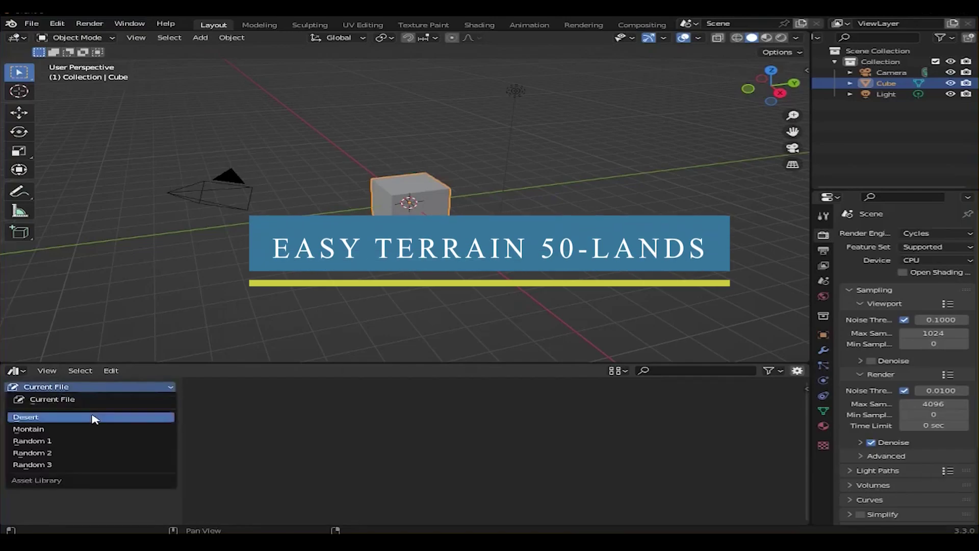
# Step: Browse the Desert, Montain and Random terrain libraries, then place Random 3 terrain 9
pyautogui.click(28, 417)
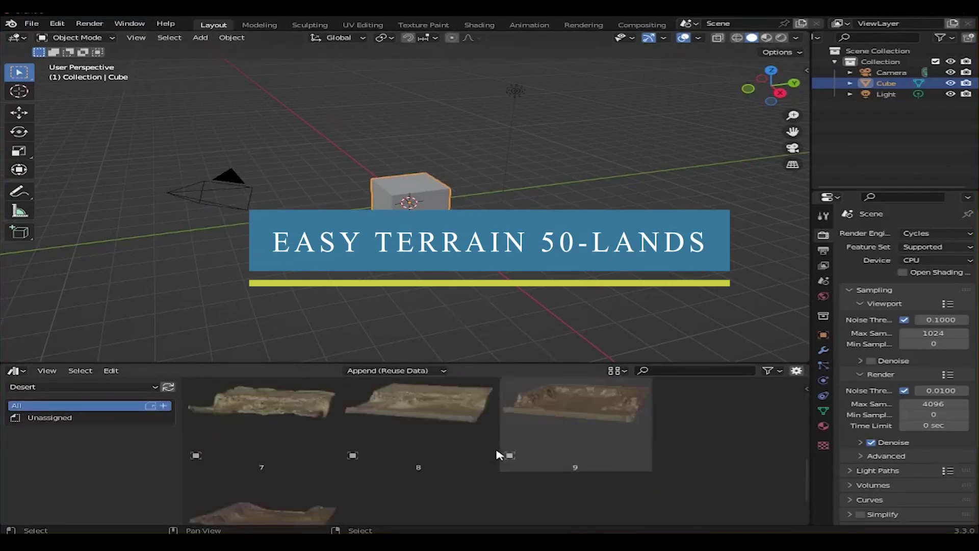
pyautogui.click(89, 433)
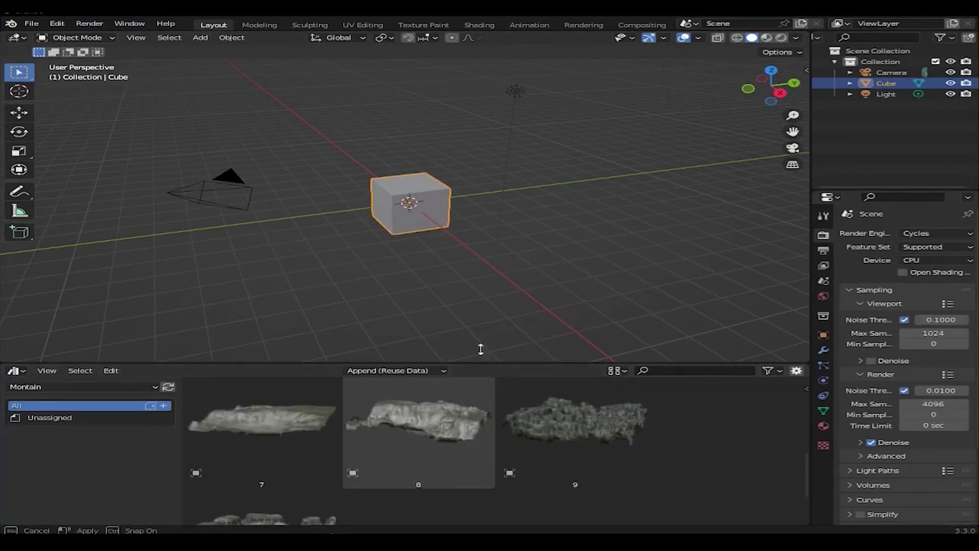
pyautogui.moveTo(113, 364); pyautogui.dragTo(113, 301)
pyautogui.click(98, 378)
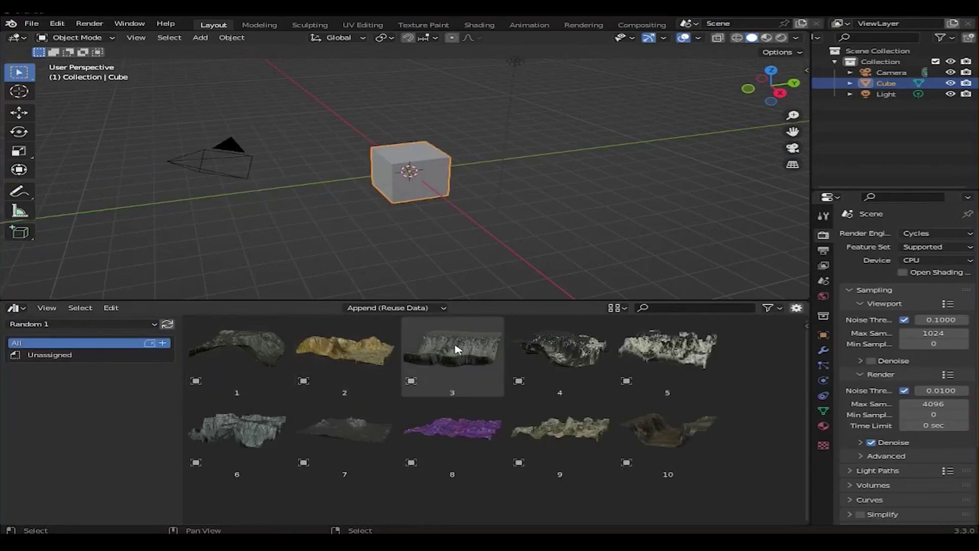
pyautogui.click(116, 328)
pyautogui.click(87, 389)
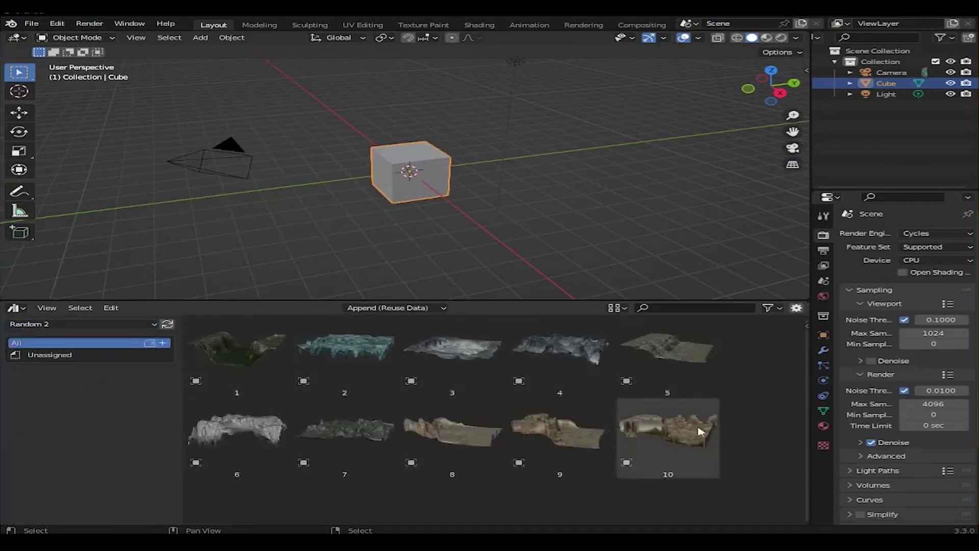
pyautogui.click(85, 401)
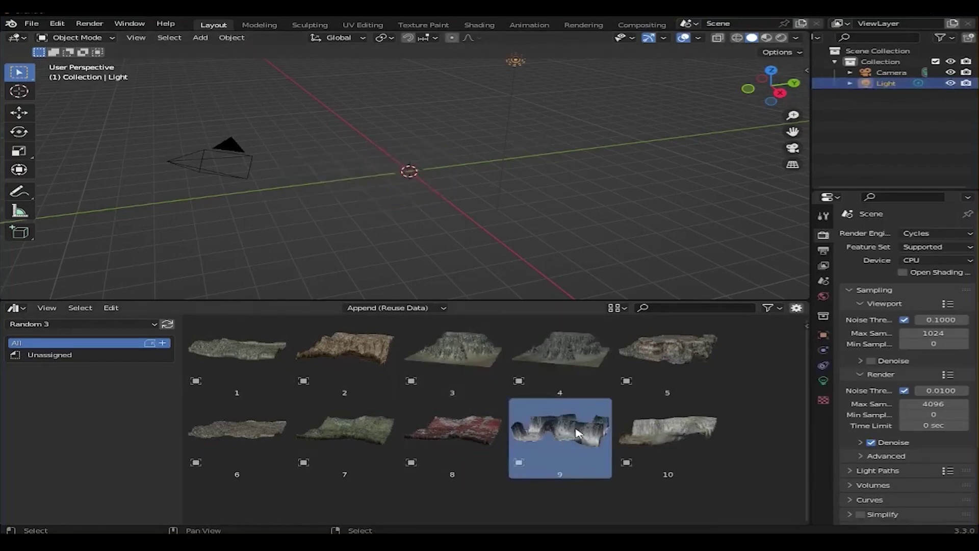
pyautogui.moveTo(600, 194); pyautogui.dragTo(600, 194)
pyautogui.moveTo(600, 195); pyautogui.dragTo(627, 196, button='middle')
# Step: Adjust Levels Viewport of the terrain's Subdivision modifier (0, 2, then 3), checking it in wireframe
pyautogui.click(823, 350)
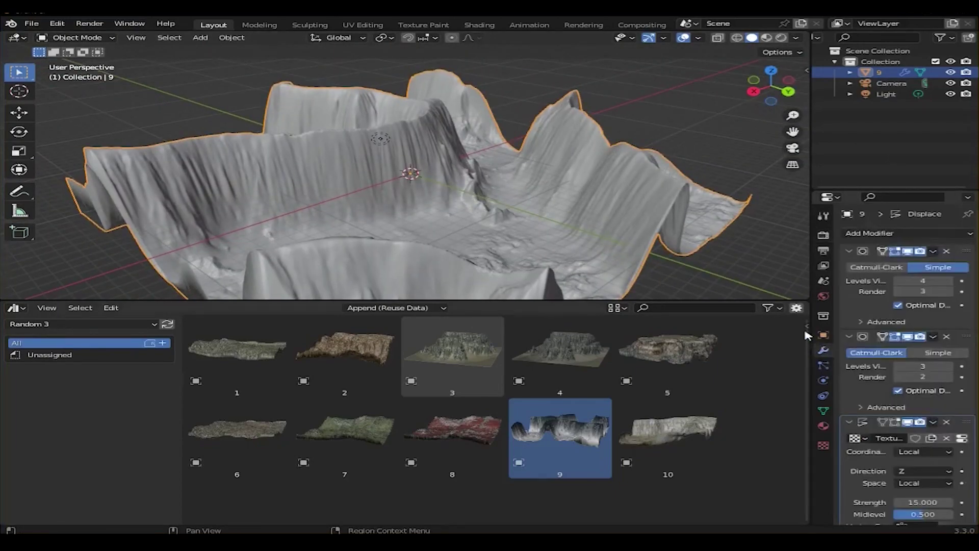
pyautogui.moveTo(923, 281); pyautogui.dragTo(877, 281)
pyautogui.moveTo(408, 301); pyautogui.dragTo(408, 427)
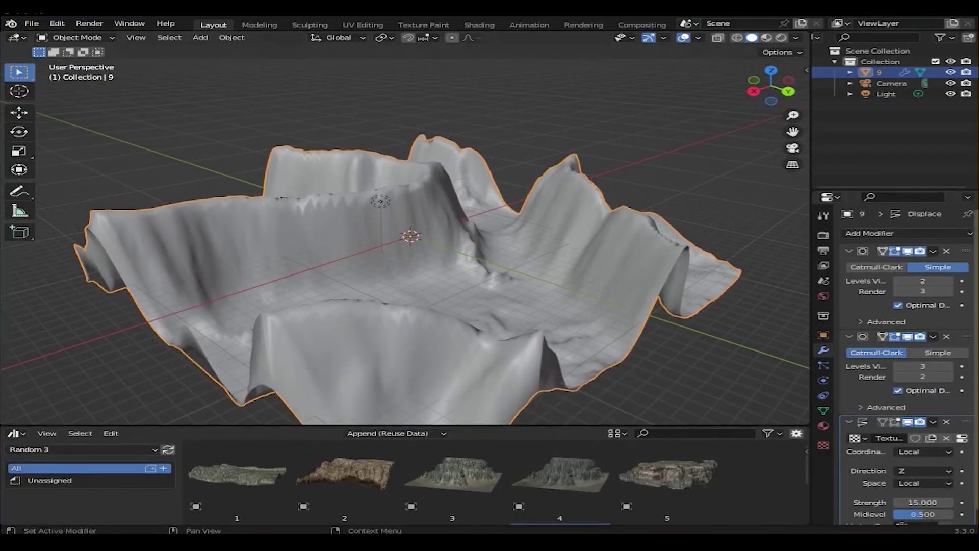
pyautogui.moveTo(877, 280); pyautogui.dragTo(902, 280)
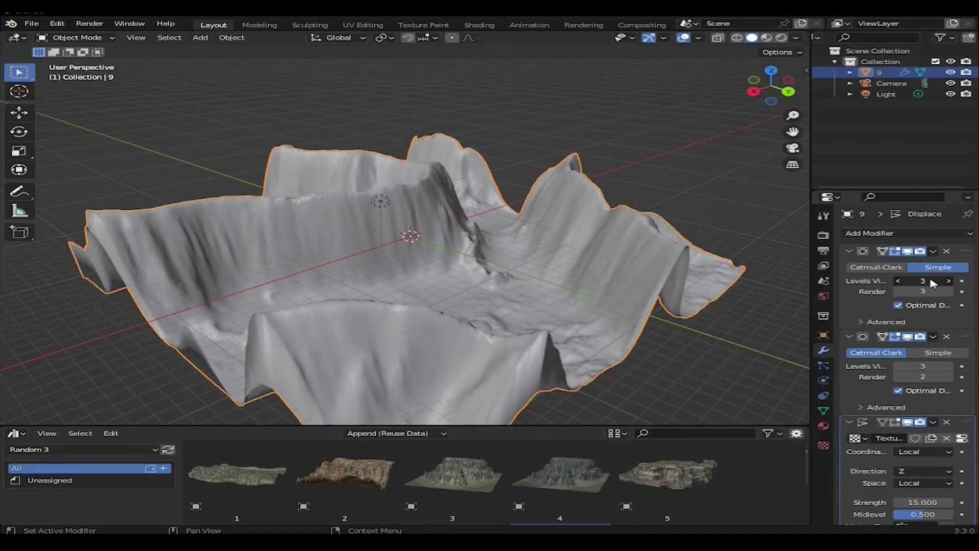
pyautogui.click(737, 38)
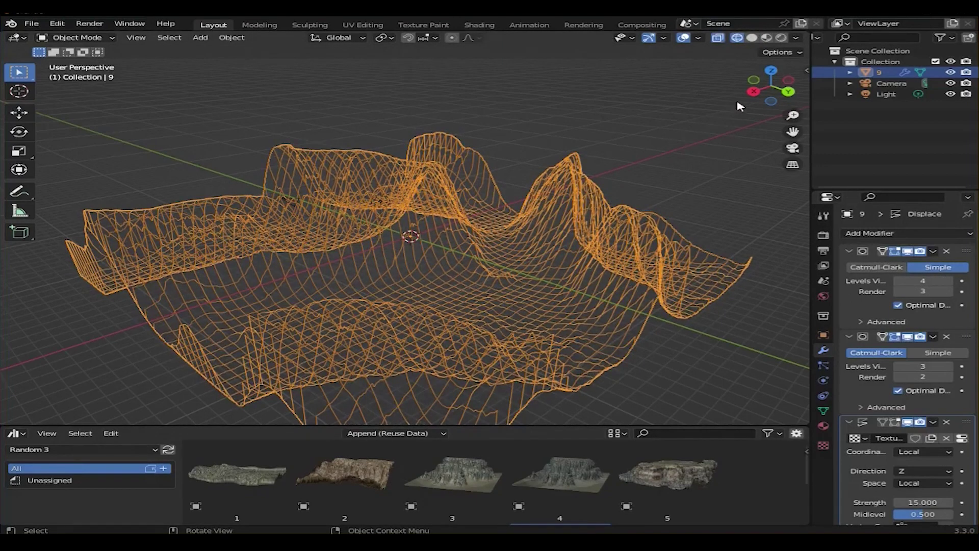
pyautogui.moveTo(750, 97)
pyautogui.mouseDown()
pyautogui.moveTo(781, 89)
pyautogui.moveTo(756, 91)
pyautogui.mouseUp()
pyautogui.click(752, 38)
pyautogui.moveTo(924, 281); pyautogui.dragTo(910, 284)
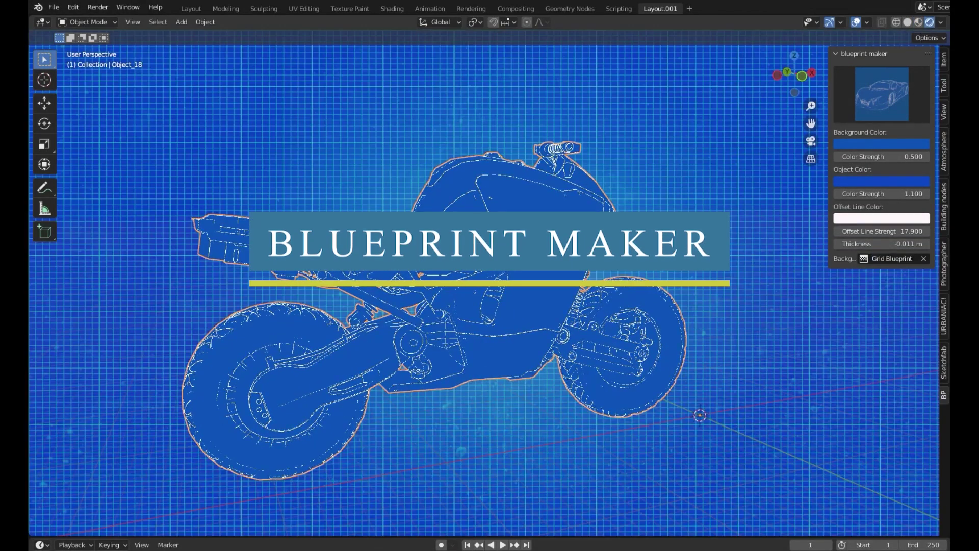
# Step: Rotate, resize and position the second motorcycle blueprint
pyautogui.moveTo(368, 183); pyautogui.dragTo(360, 178, button='middle')
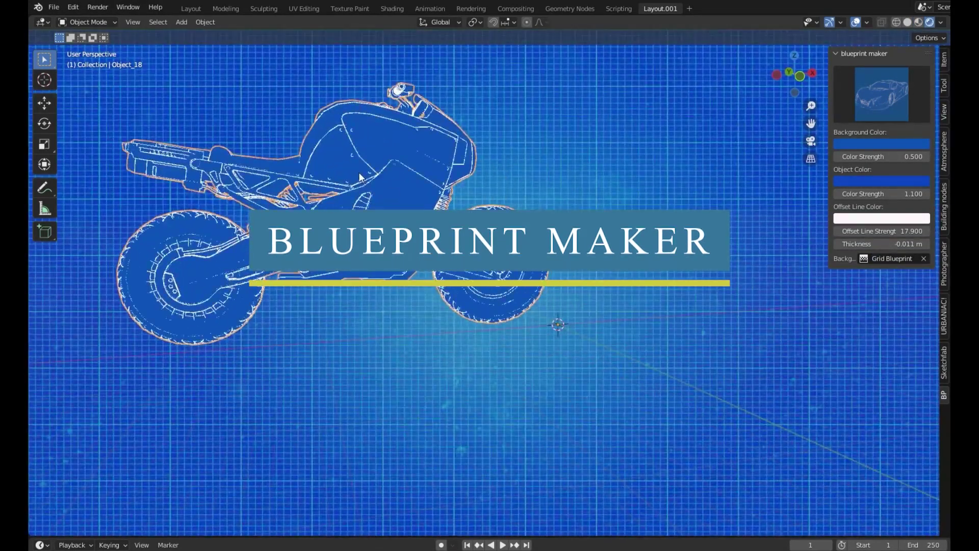
pyautogui.click(706, 389)
pyautogui.press('s')
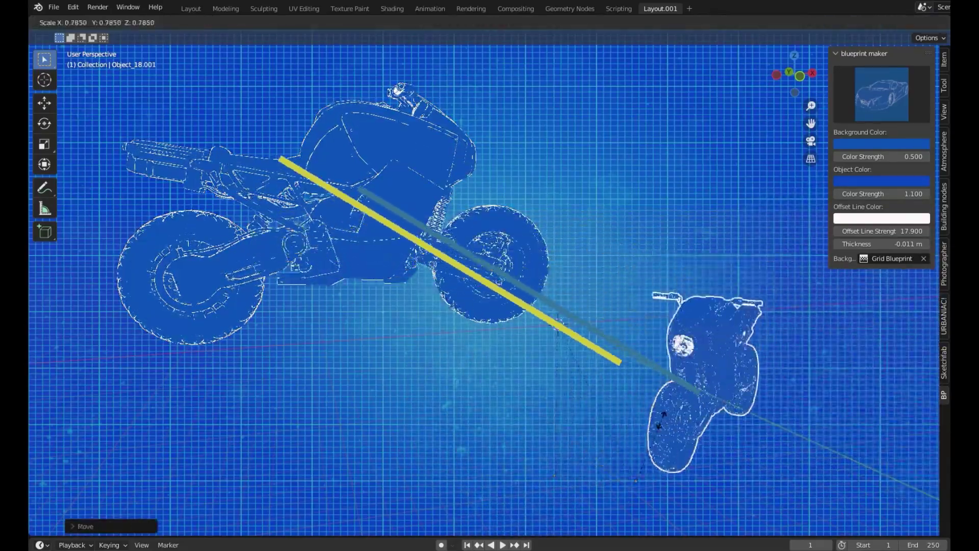
pyautogui.click(642, 377)
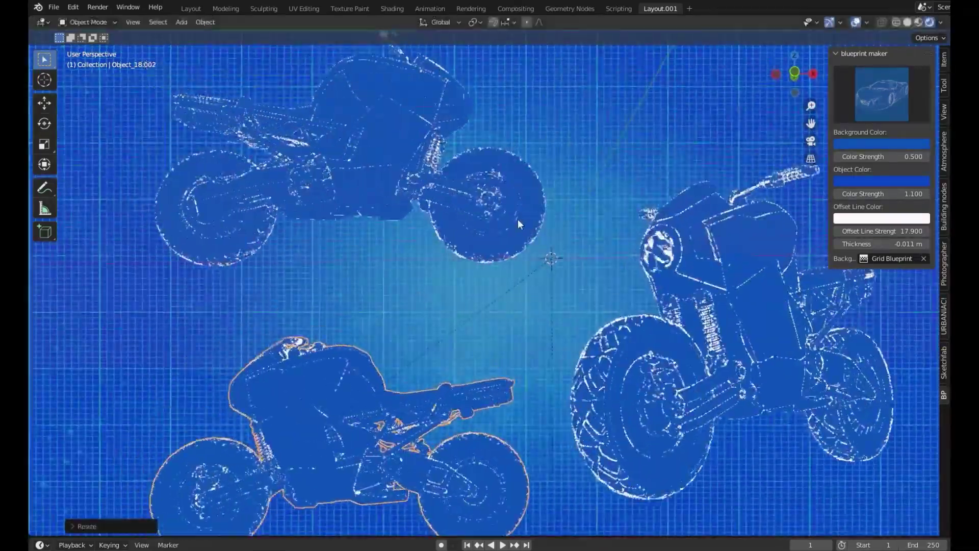
# Step: Set the background to White Paper 1 and recolour the bikes light grey, then pink
pyautogui.click(893, 258)
pyautogui.click(896, 334)
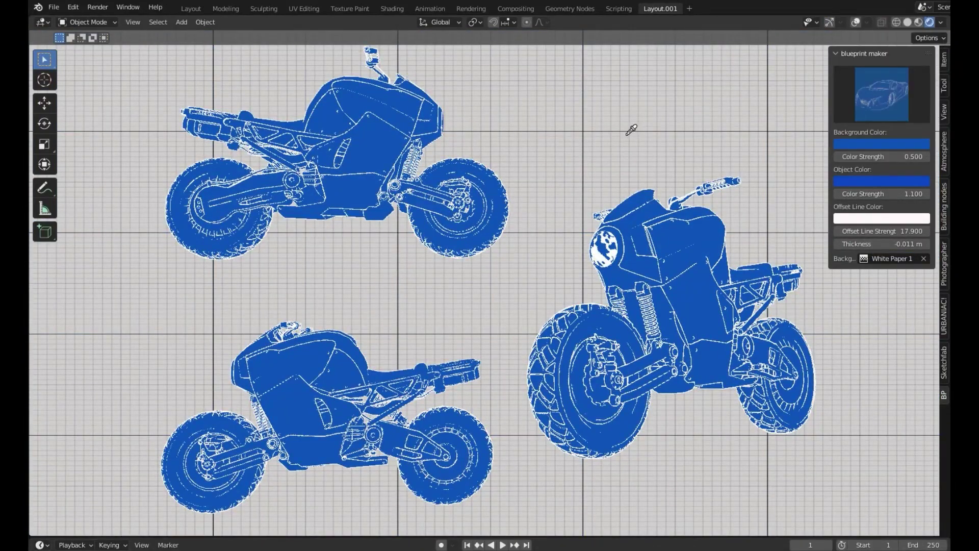
pyautogui.click(631, 130)
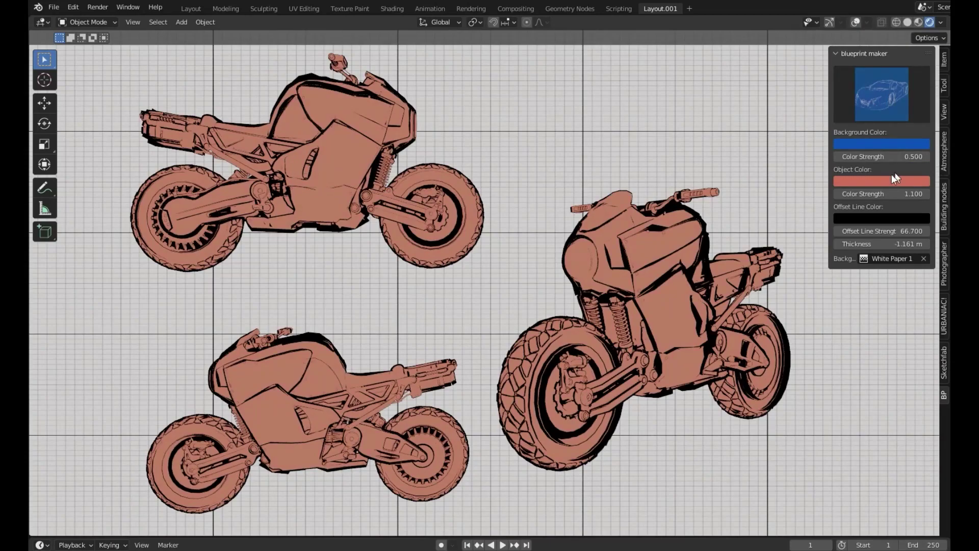
pyautogui.click(892, 176)
pyautogui.click(908, 29)
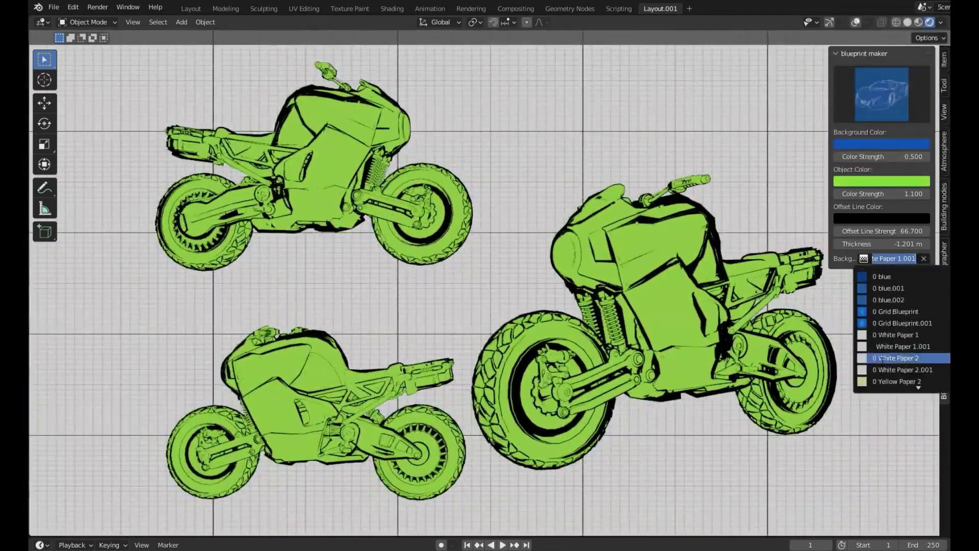
# Step: Cycle backgrounds through White Paper 2, Yellow Paper 2 and White Paper 1, ending on Yellow Paper 3
pyautogui.click(883, 358)
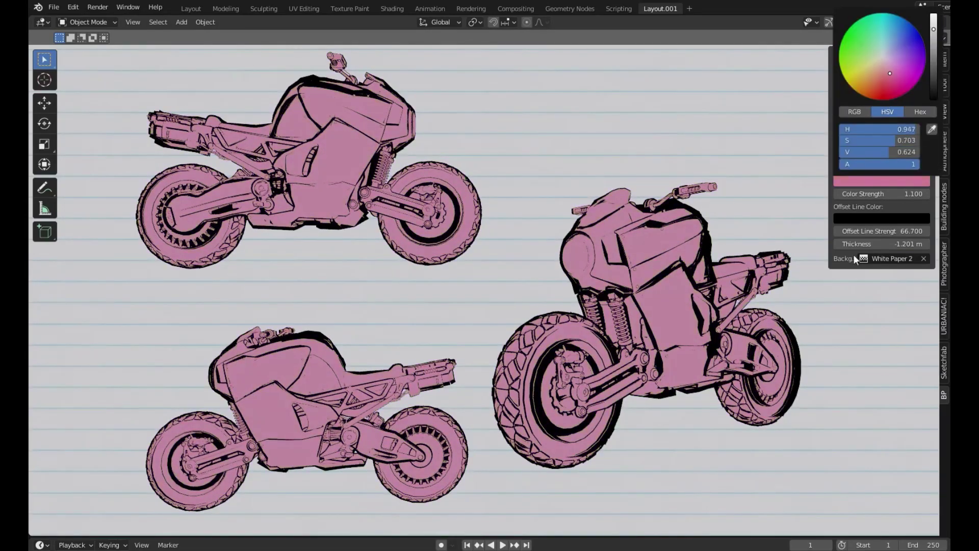
pyautogui.click(893, 259)
pyautogui.click(890, 380)
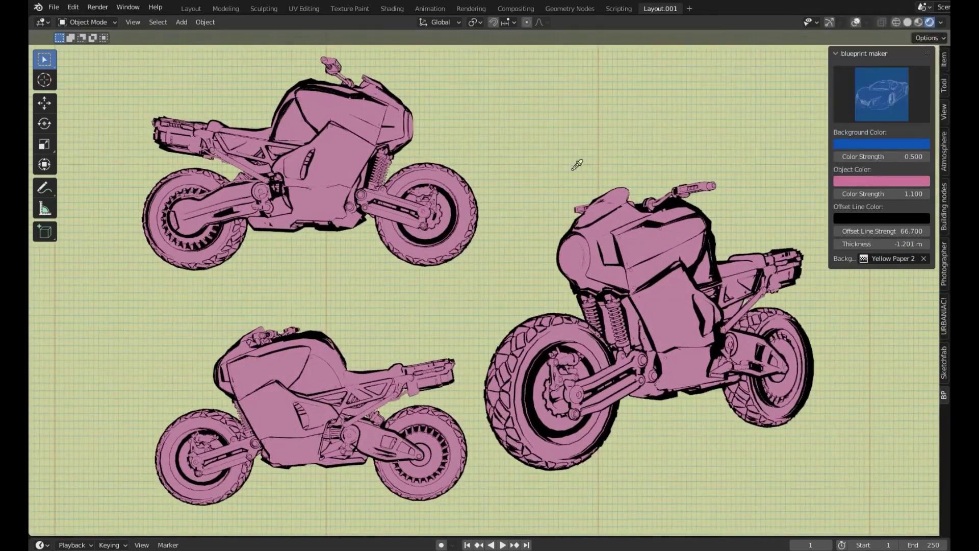
pyautogui.click(887, 259)
pyautogui.click(895, 335)
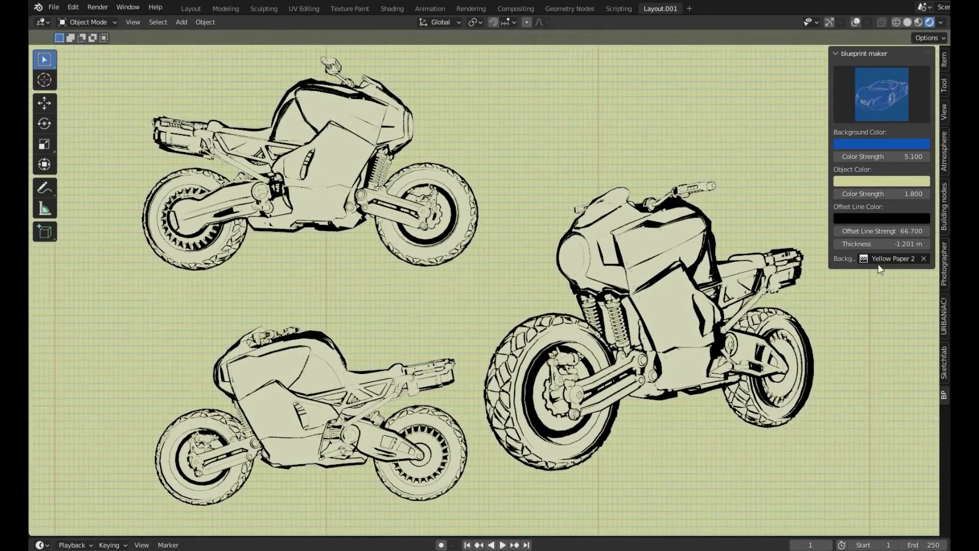
pyautogui.click(893, 370)
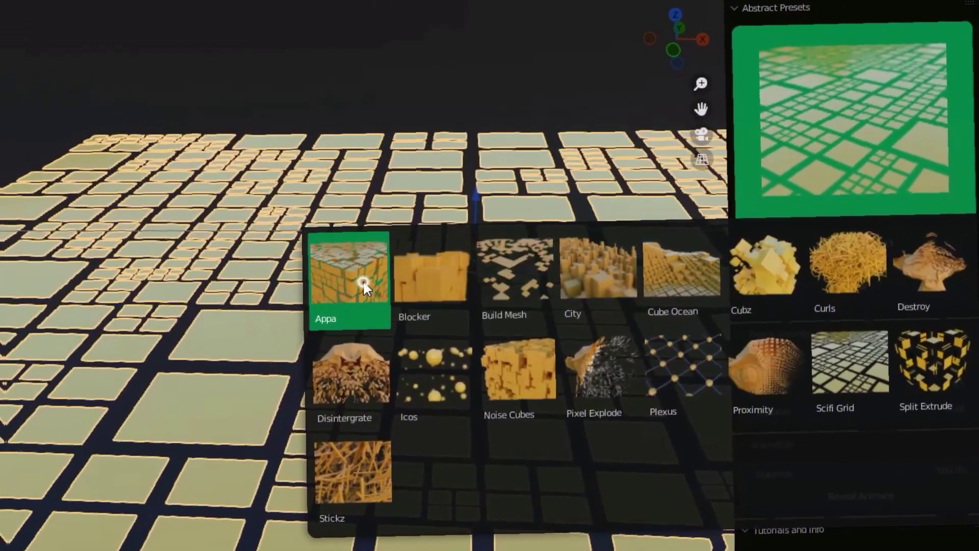
# Step: Pick the City preset from the abstract presets gallery and apply it to generate yellow city blocks
pyautogui.click(350, 258)
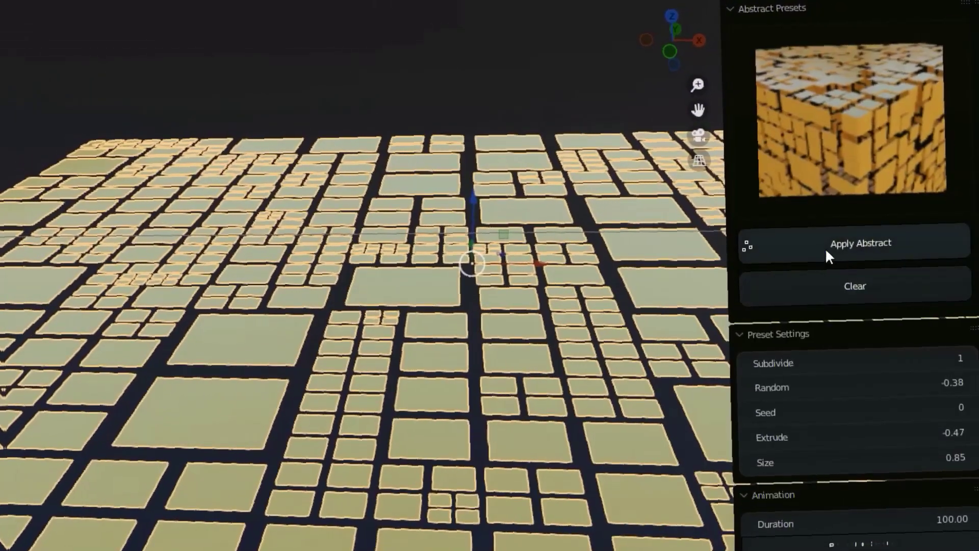
pyautogui.click(825, 249)
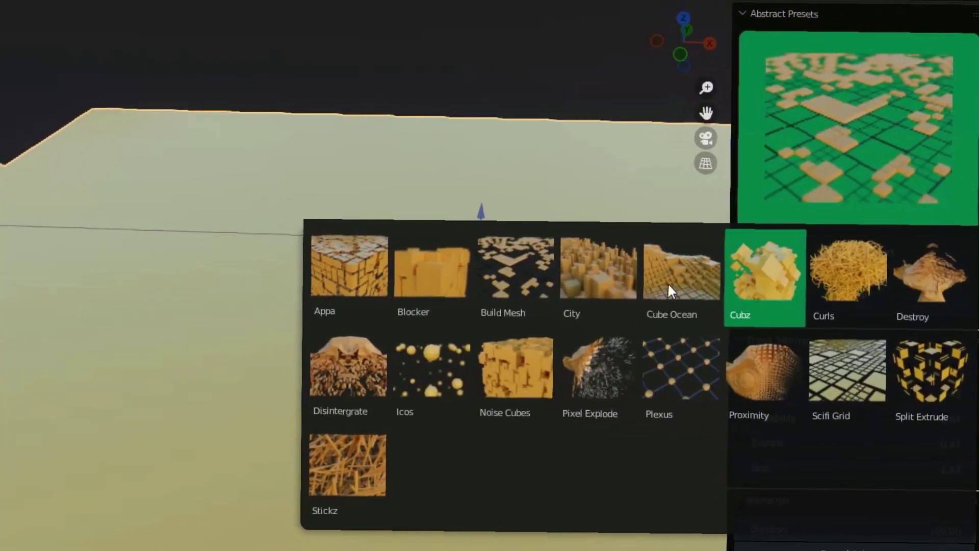
pyautogui.click(626, 281)
pyautogui.click(852, 249)
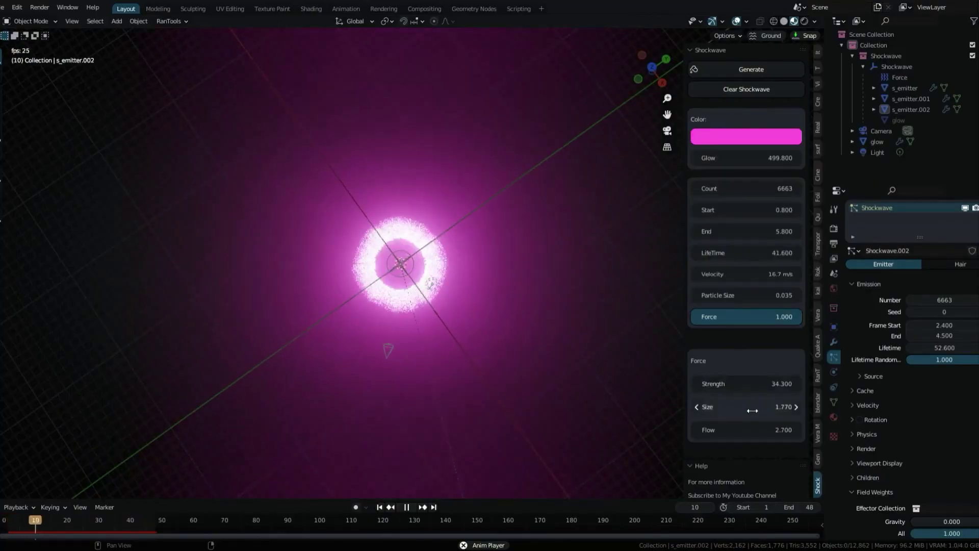
# Step: Raise the shockwave Flow to 8.8, extrude random blocks, and trim the HUD dot ring's end
pyautogui.moveTo(761, 435); pyautogui.dragTo(796, 435)
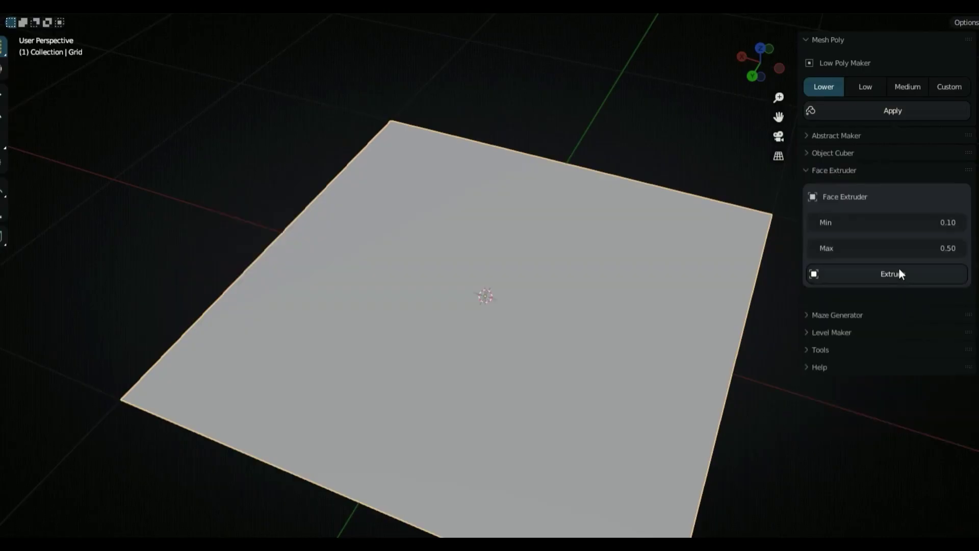
pyautogui.click(899, 273)
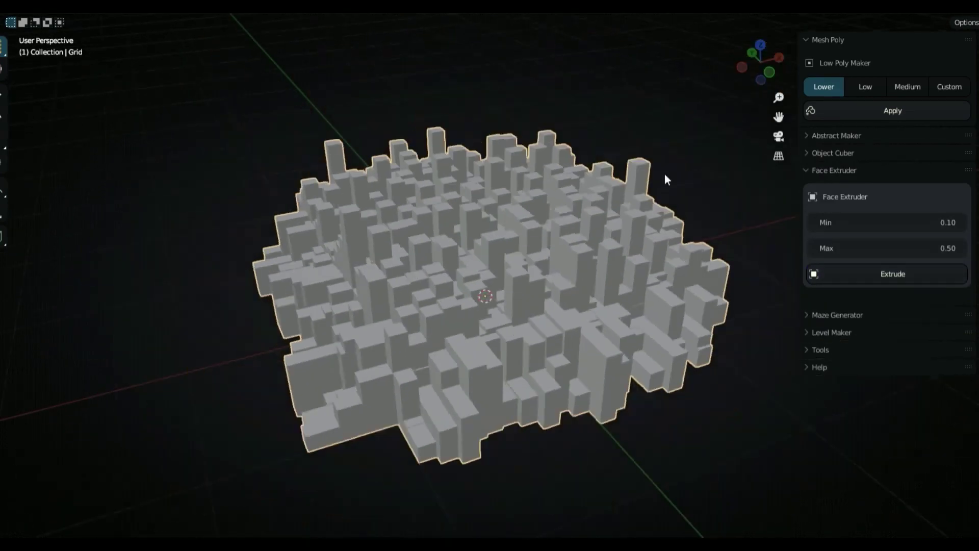
pyautogui.moveTo(761, 61); pyautogui.dragTo(729, 69)
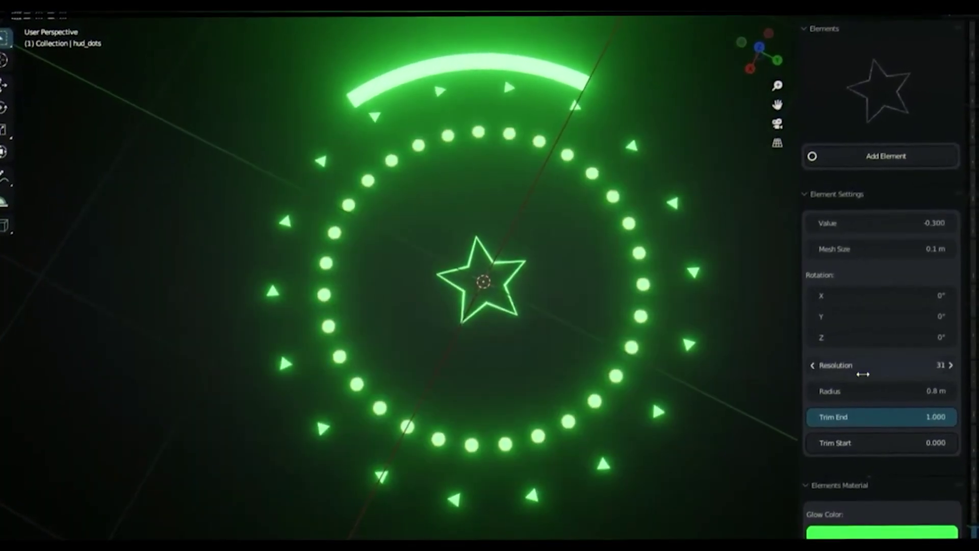
pyautogui.moveTo(898, 419); pyautogui.dragTo(837, 419)
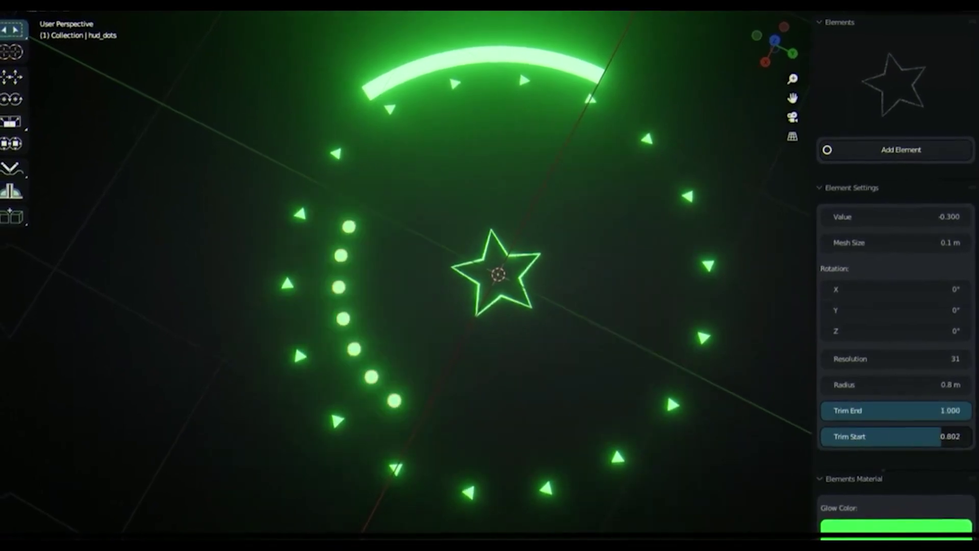